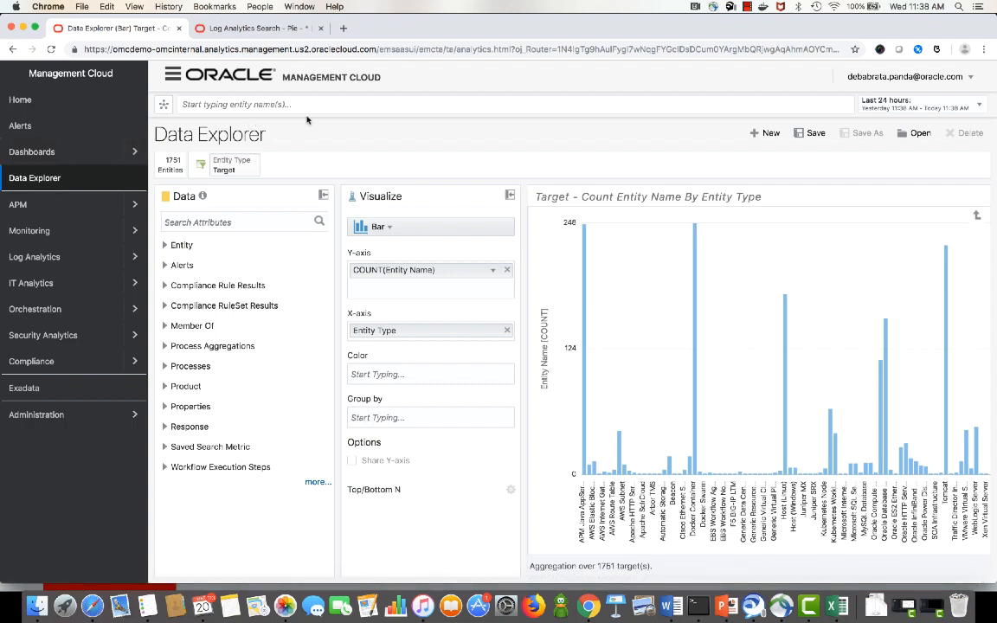
# Step: Replace the Target entity filter with an Entity Type filter set to APM Application under Application Performance
pyautogui.click(255, 166)
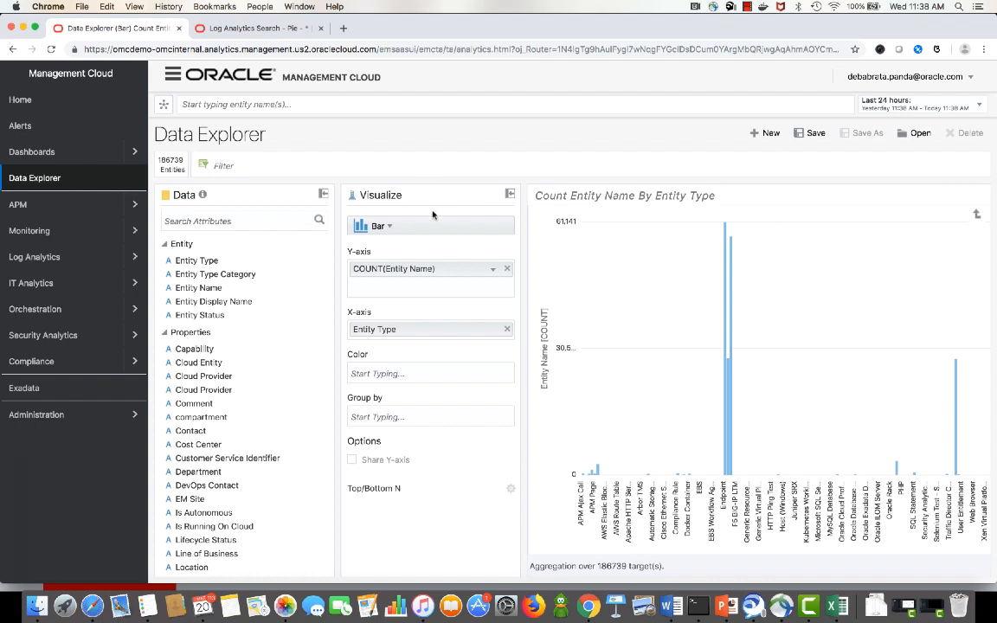
pyautogui.moveTo(216, 262); pyautogui.dragTo(285, 161)
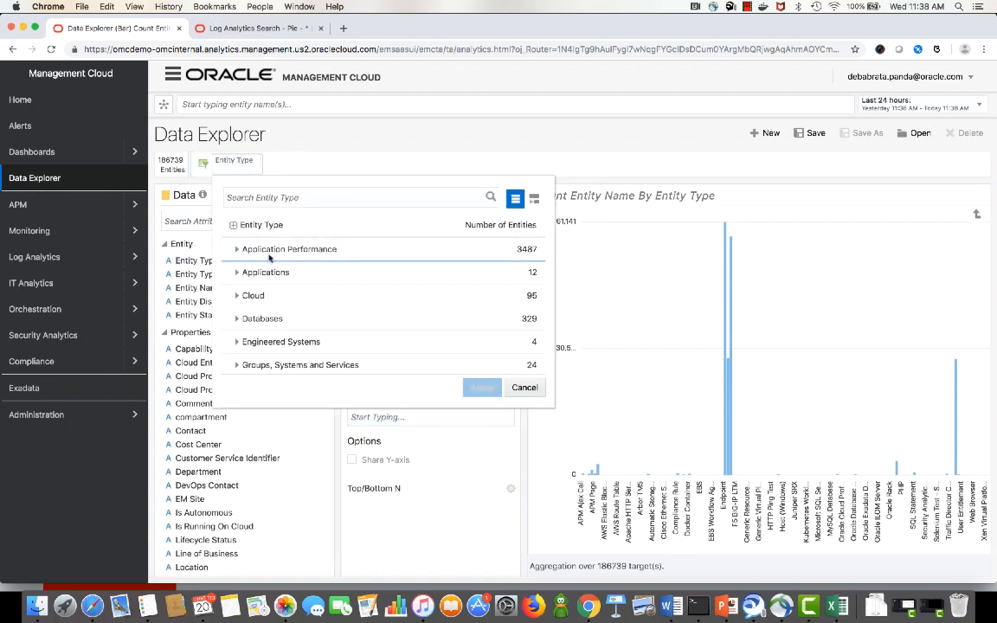
pyautogui.click(235, 251)
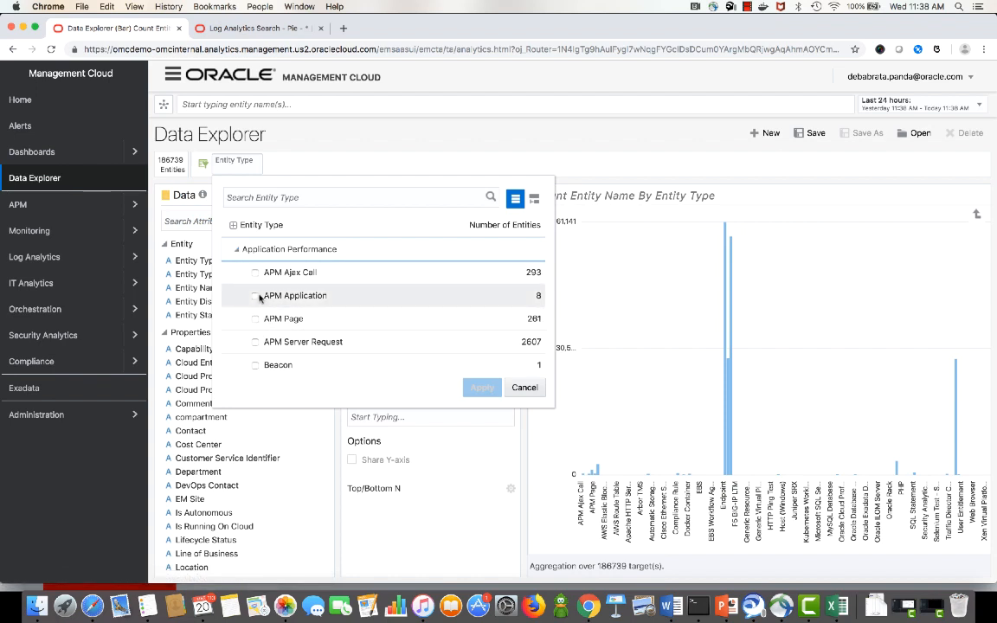
pyautogui.click(257, 294)
pyautogui.click(479, 388)
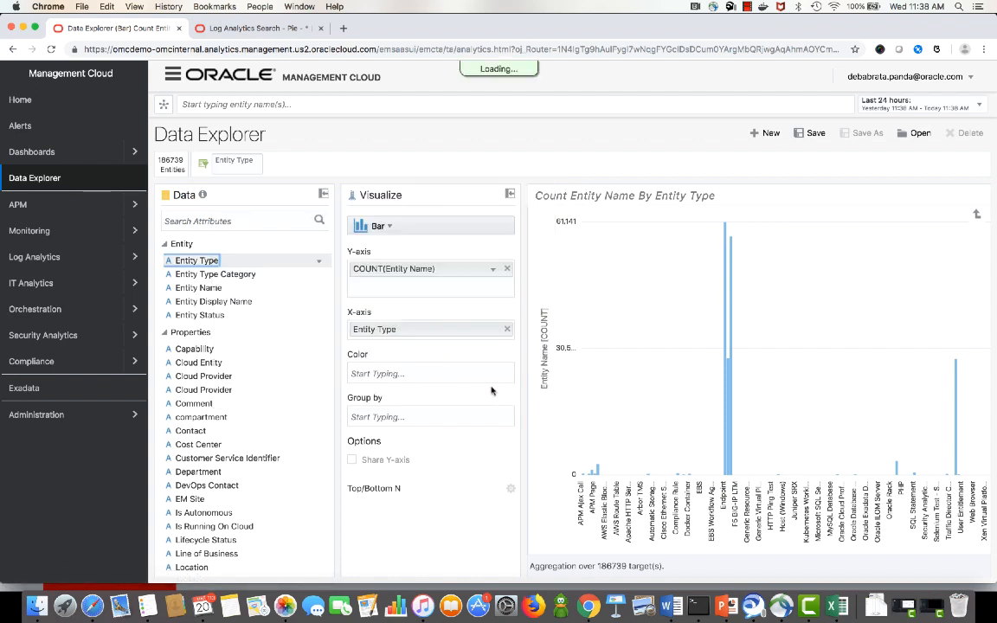
# Step: Change the bar chart to a Label visualization and remove the Entity Name and Entity Type counts from its value
pyautogui.click(418, 230)
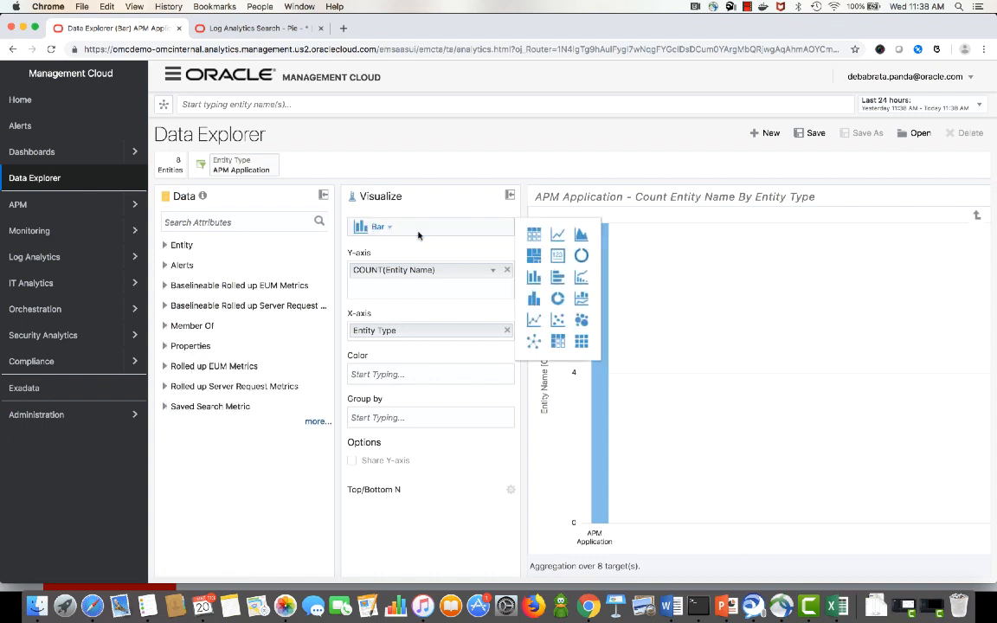
pyautogui.click(556, 259)
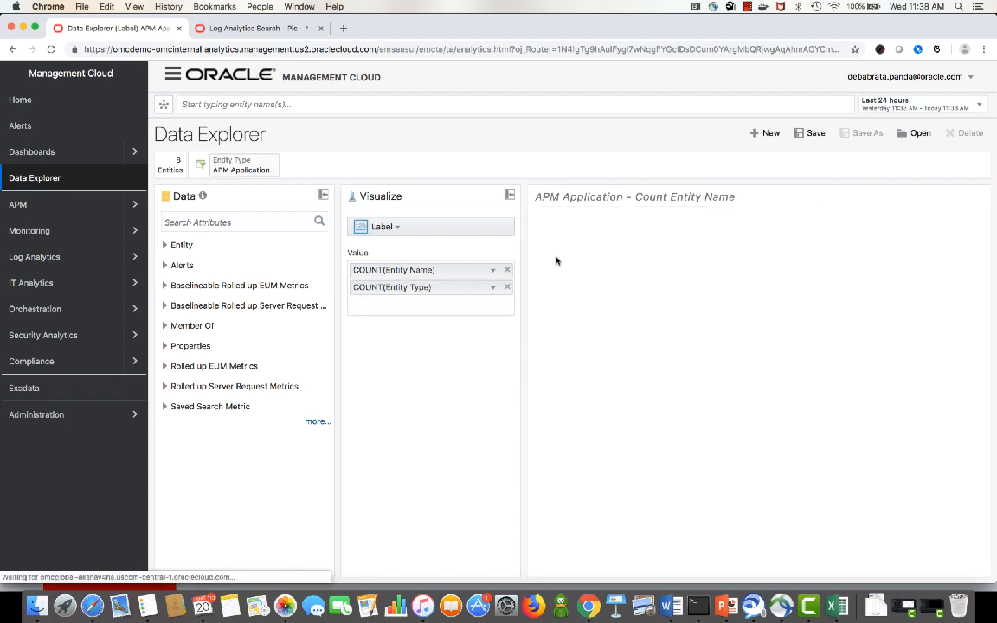
pyautogui.click(508, 287)
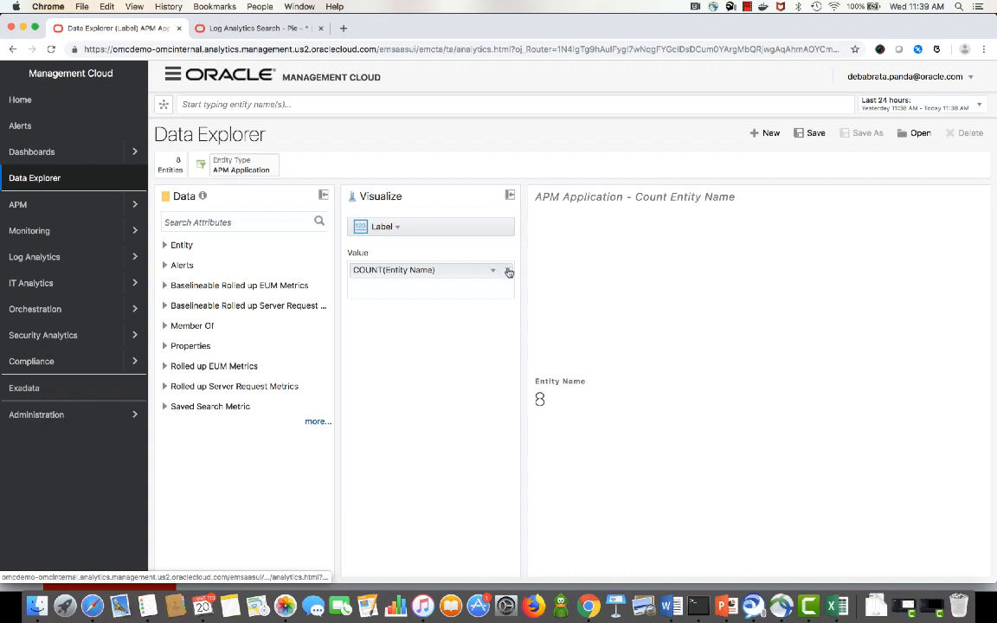
pyautogui.click(509, 271)
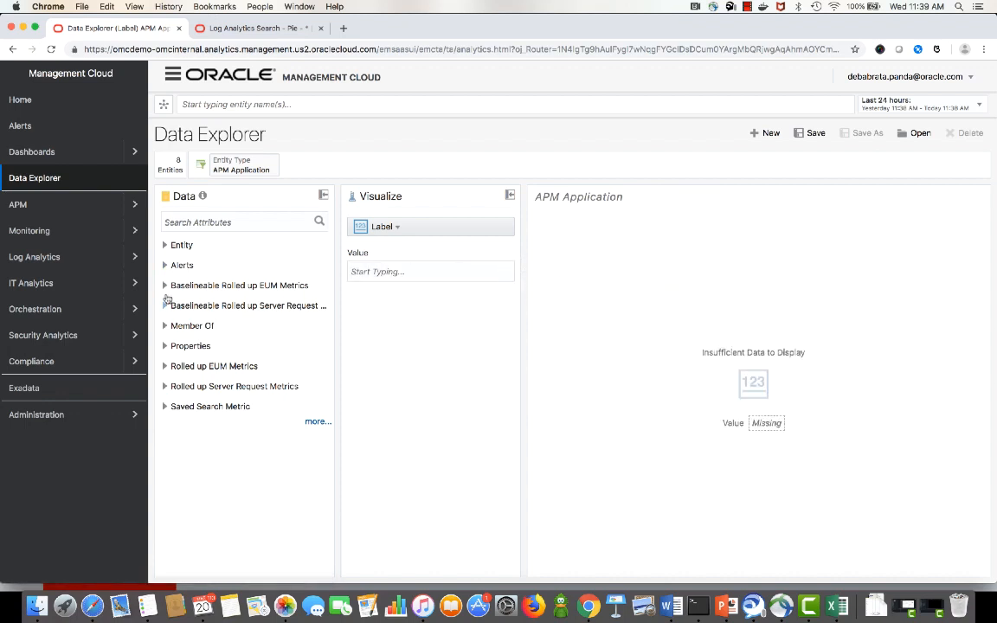
# Step: Use Page Apdex Score from Baselineable Rolled up EUM Metrics as the label's value
pyautogui.click(165, 287)
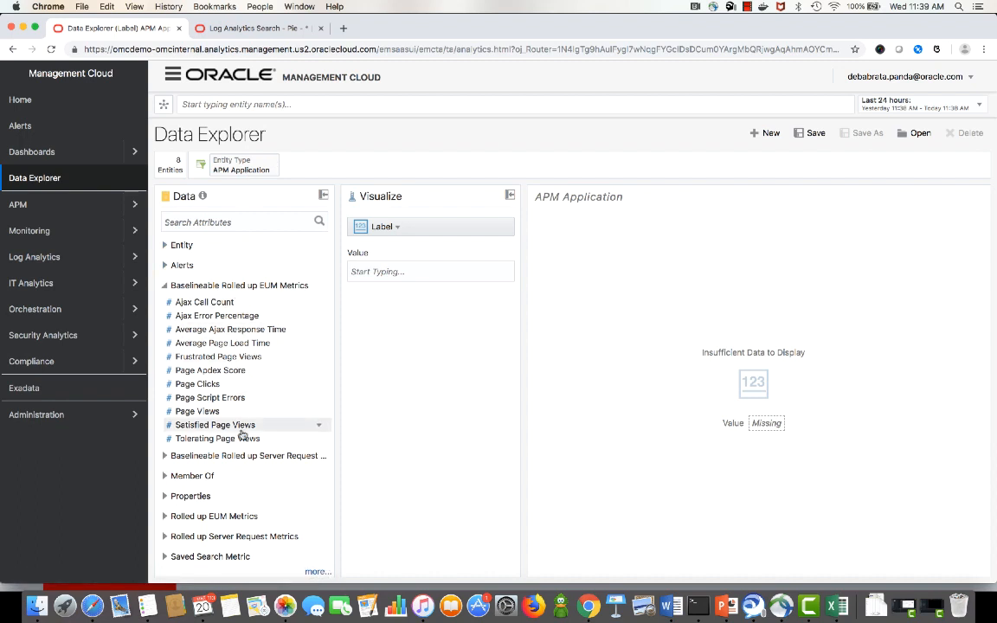
pyautogui.moveTo(258, 370); pyautogui.dragTo(426, 276)
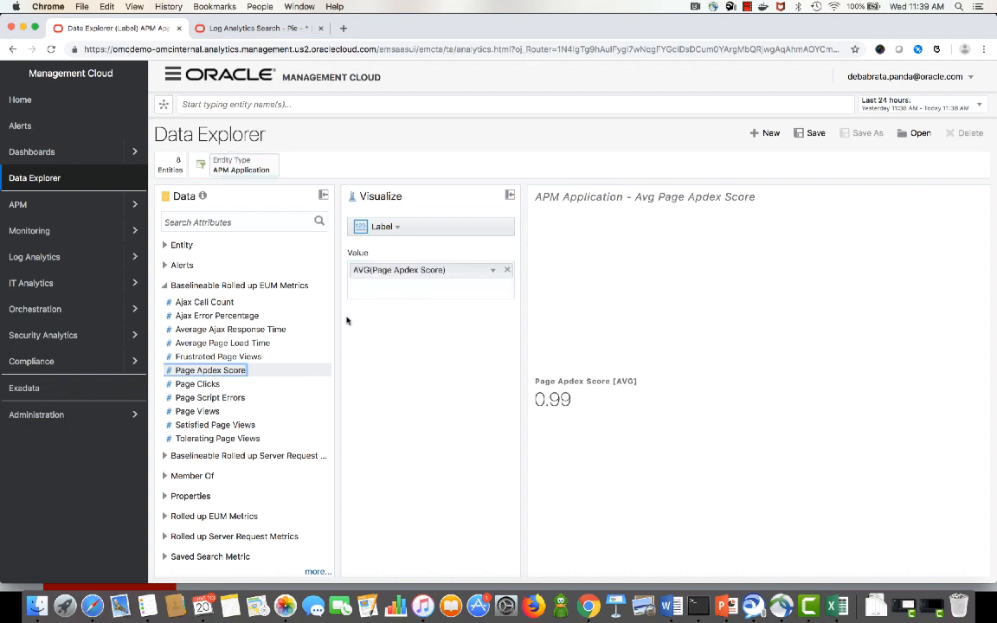
pyautogui.moveTo(565, 400)
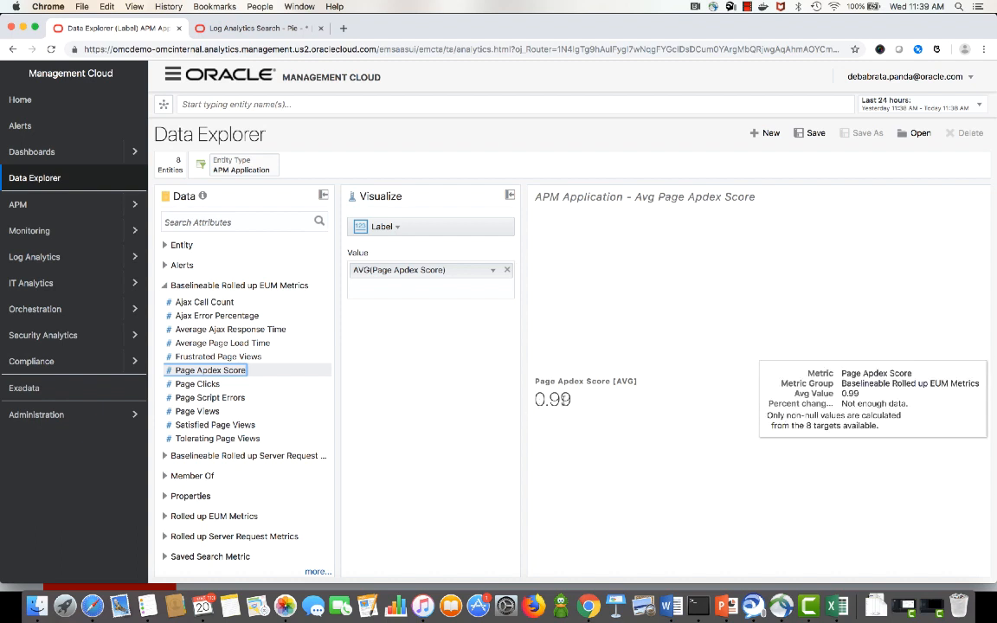
# Step: Retitle the visualization "Demo - Avg Page Apdex Score" and save it as a widget under that name
pyautogui.click(665, 197)
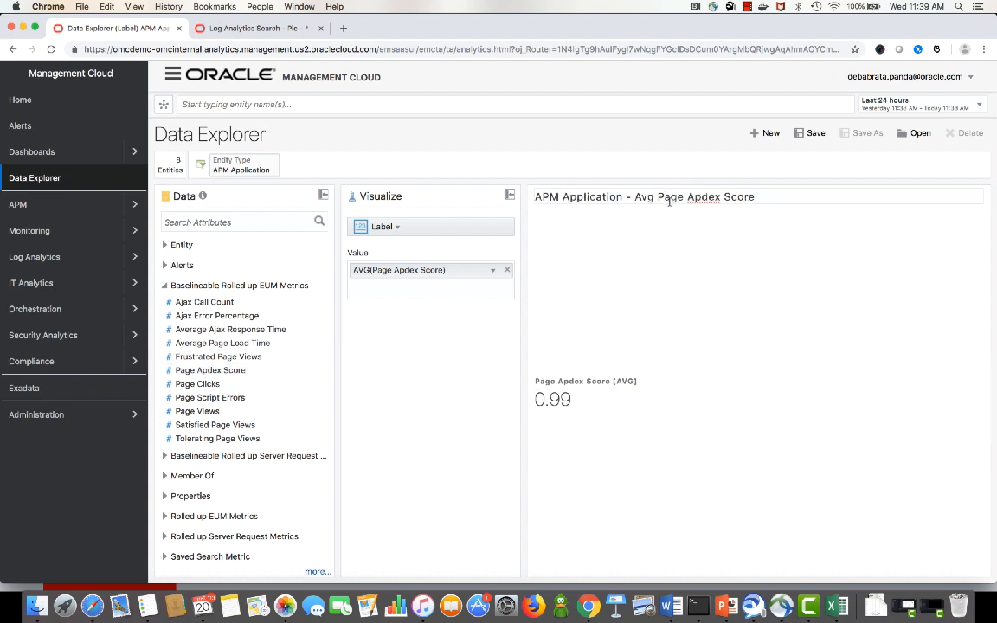
pyautogui.moveTo(635, 197); pyautogui.dragTo(479, 200)
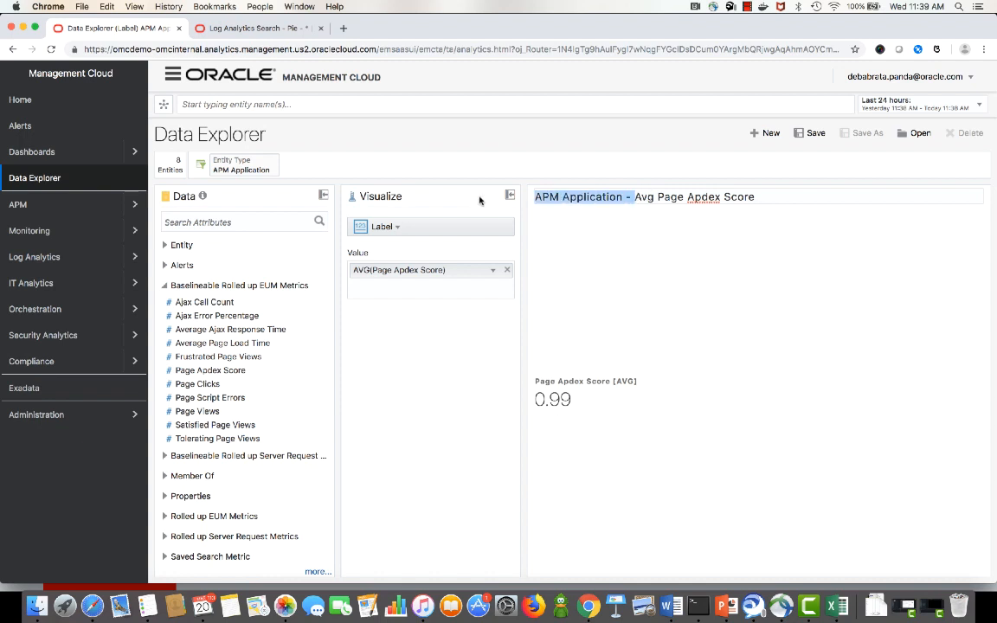
pyautogui.press('BackSpace')
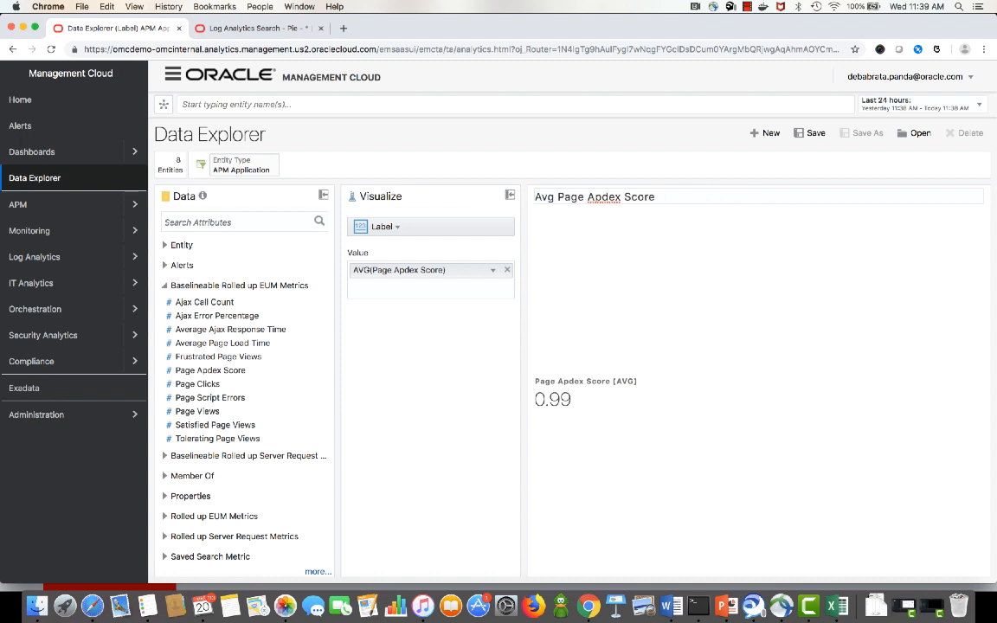
pyautogui.write('Demo ')
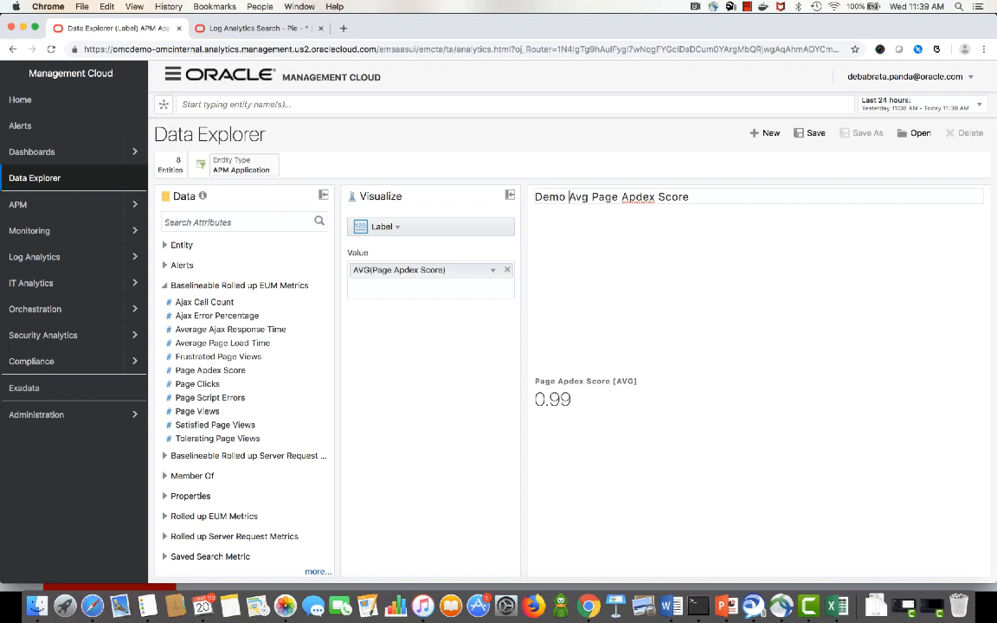
pyautogui.write('-')
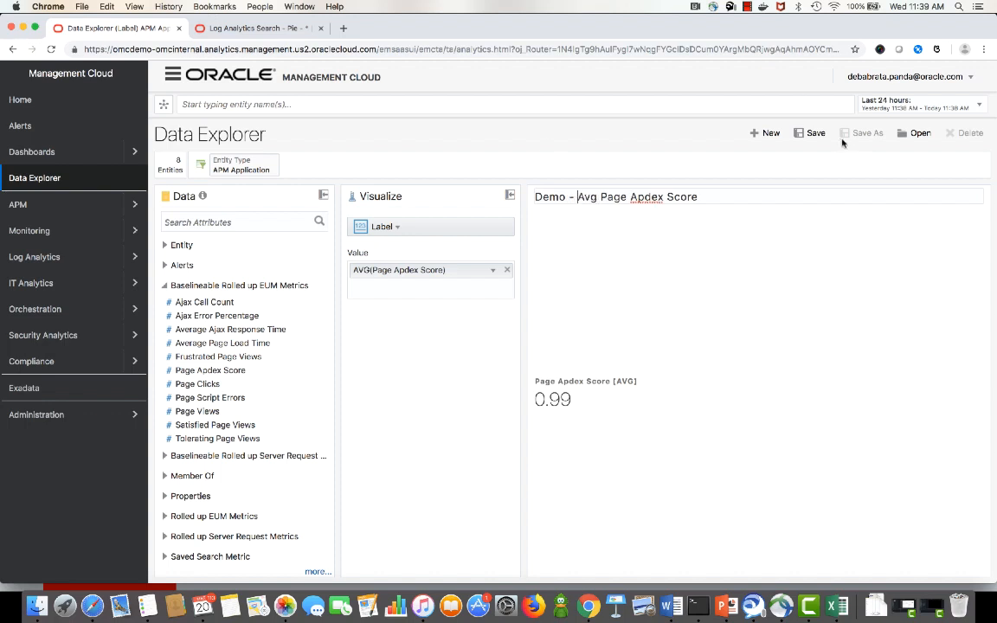
pyautogui.click(813, 133)
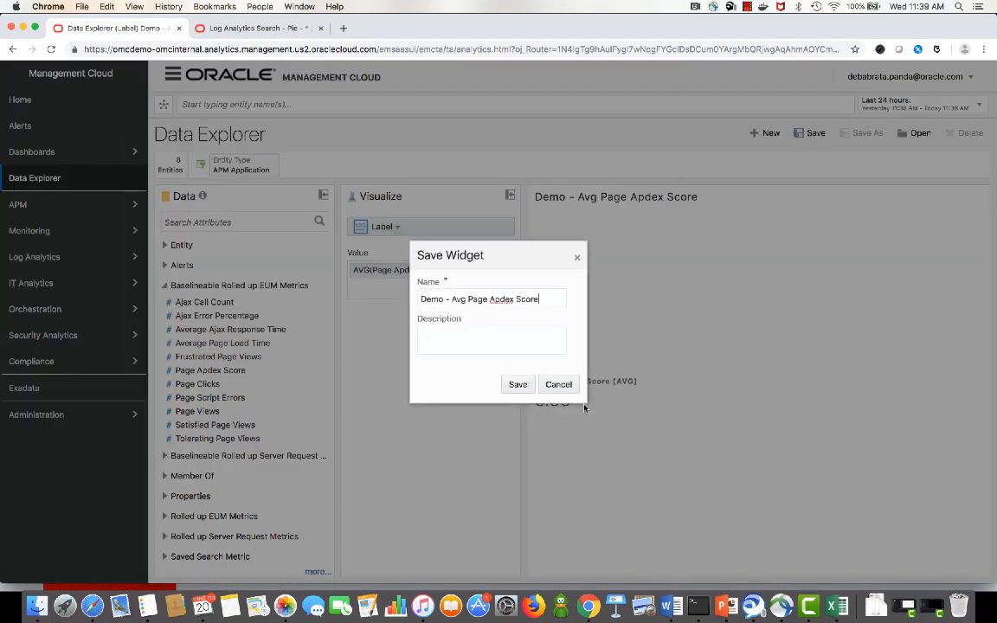
pyautogui.click(518, 386)
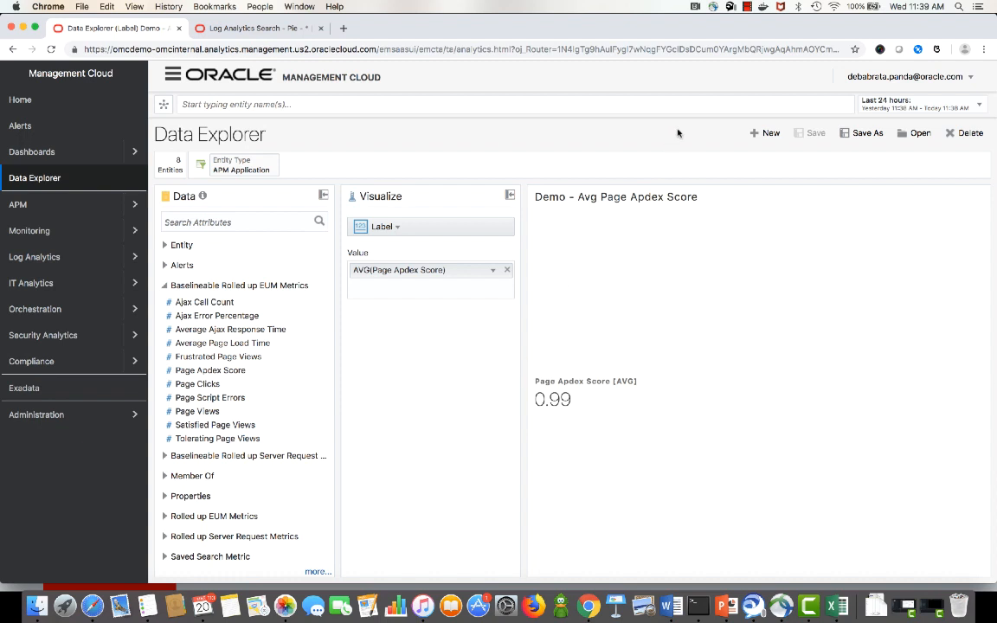
# Step: Start a new widget without the Target entity filter and set its visualization to Line
pyautogui.click(765, 134)
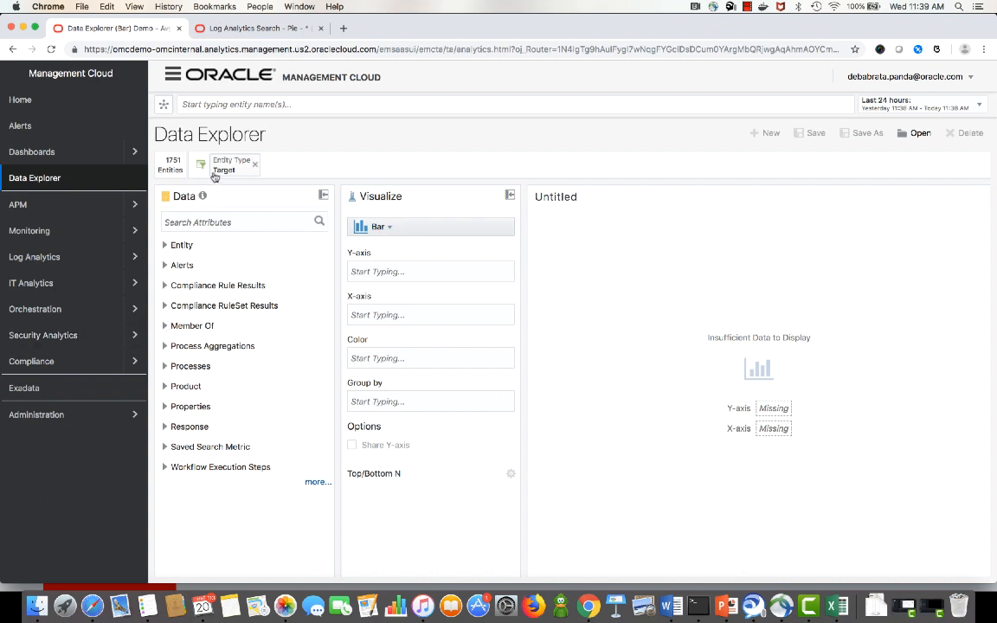
pyautogui.click(254, 165)
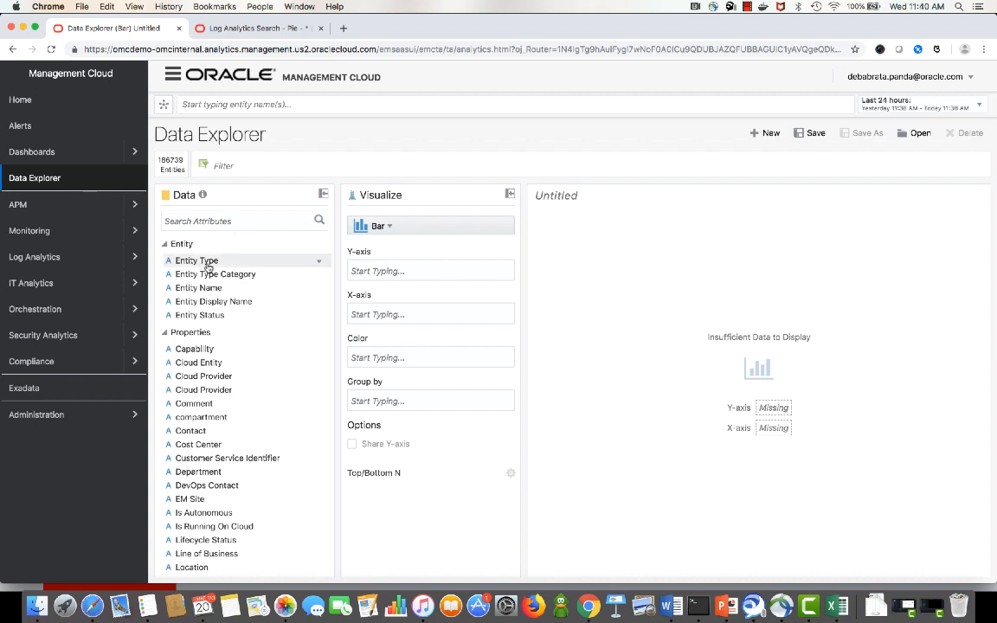
pyautogui.click(402, 227)
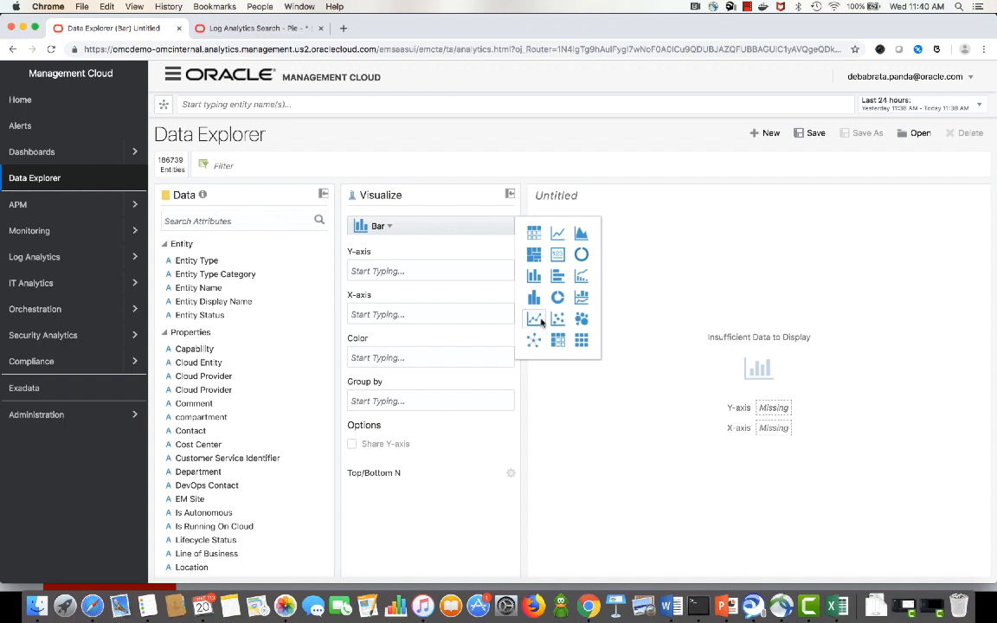
pyautogui.click(558, 236)
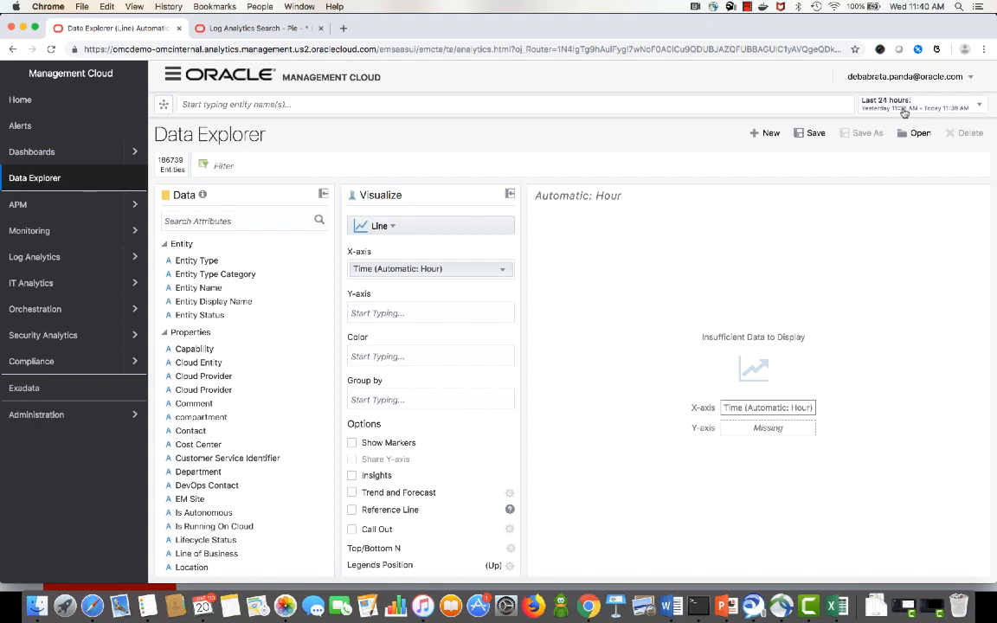
# Step: Plot Max Response Time from APM Page Metrics on the Y-axis and color the lines by Entity Display Name
pyautogui.click(467, 312)
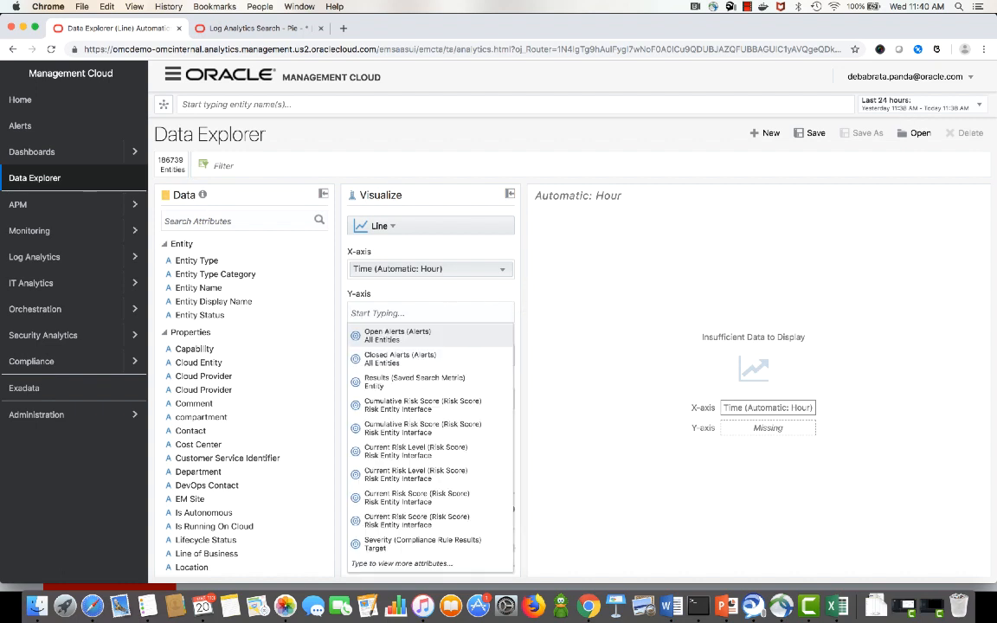
pyautogui.write('page re')
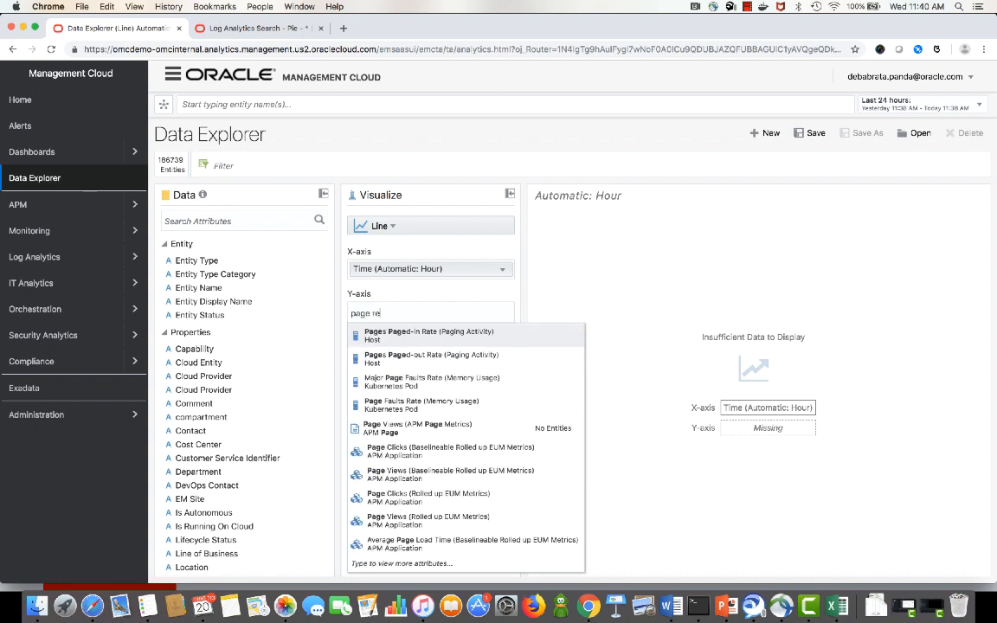
pyautogui.write('sponse')
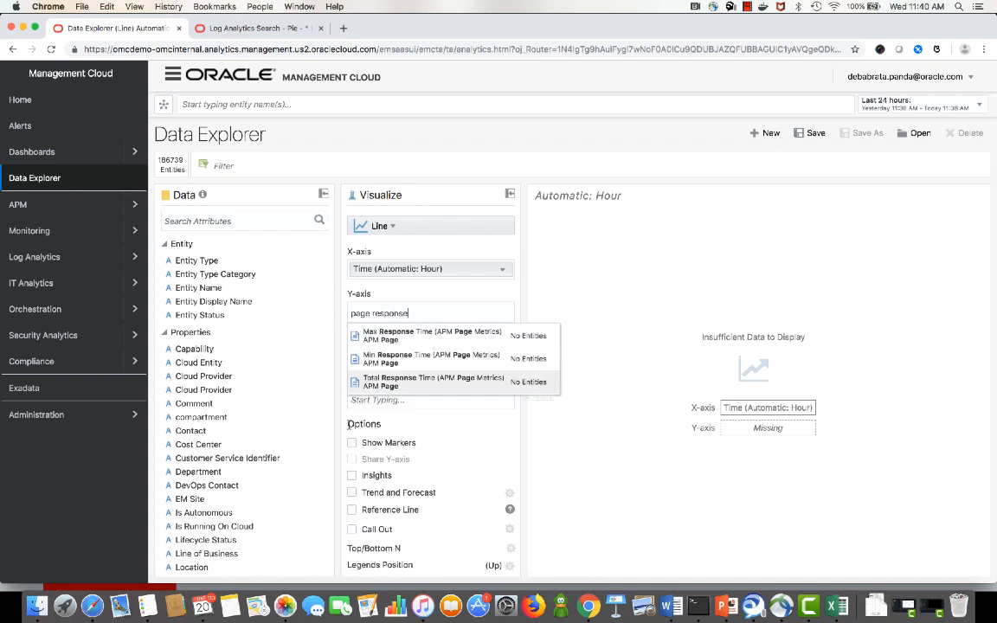
pyautogui.click(416, 338)
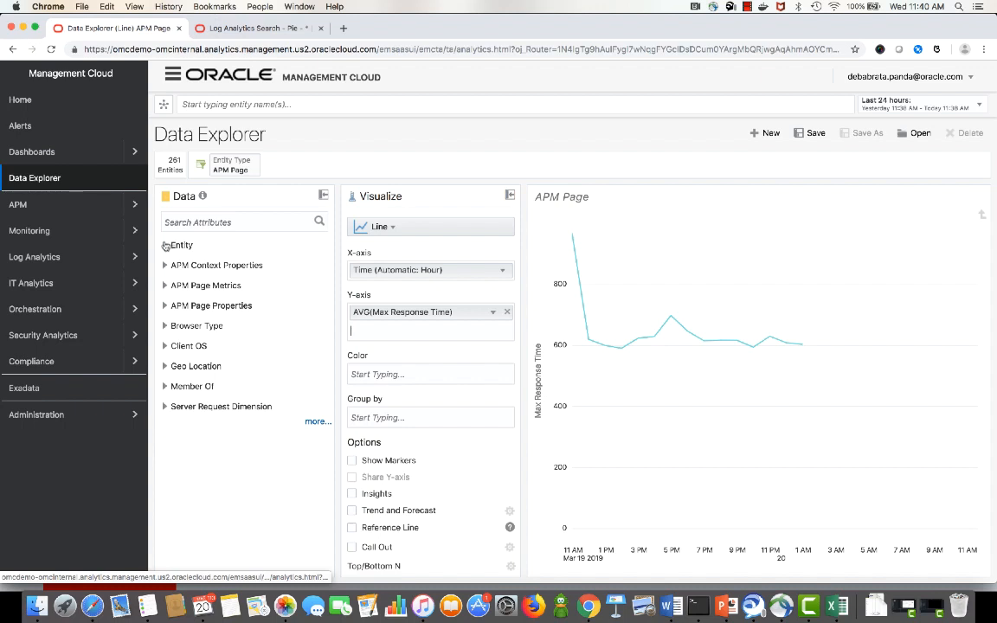
pyautogui.click(166, 245)
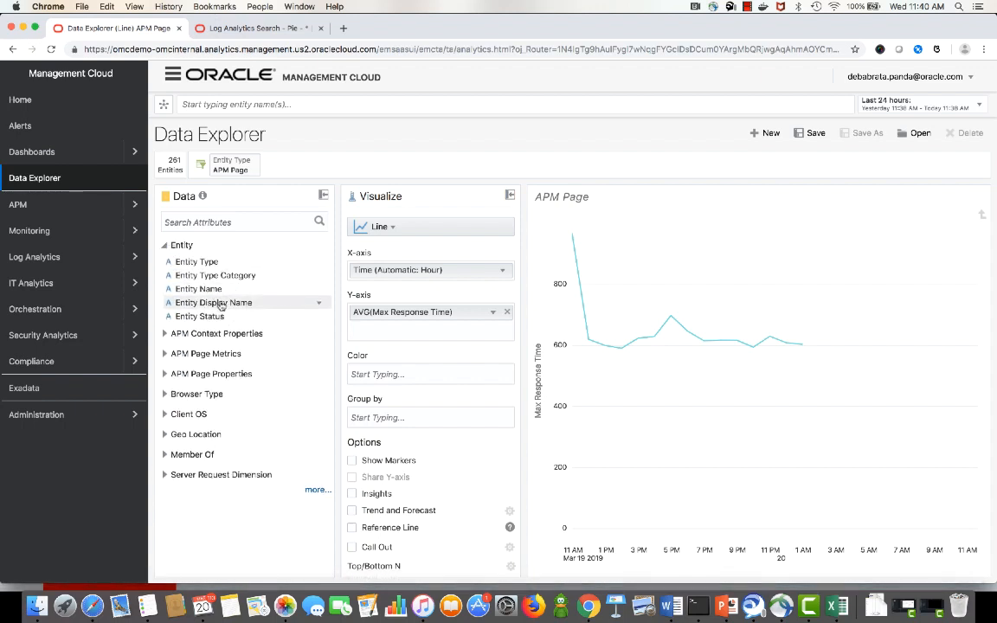
pyautogui.moveTo(221, 305); pyautogui.dragTo(396, 374)
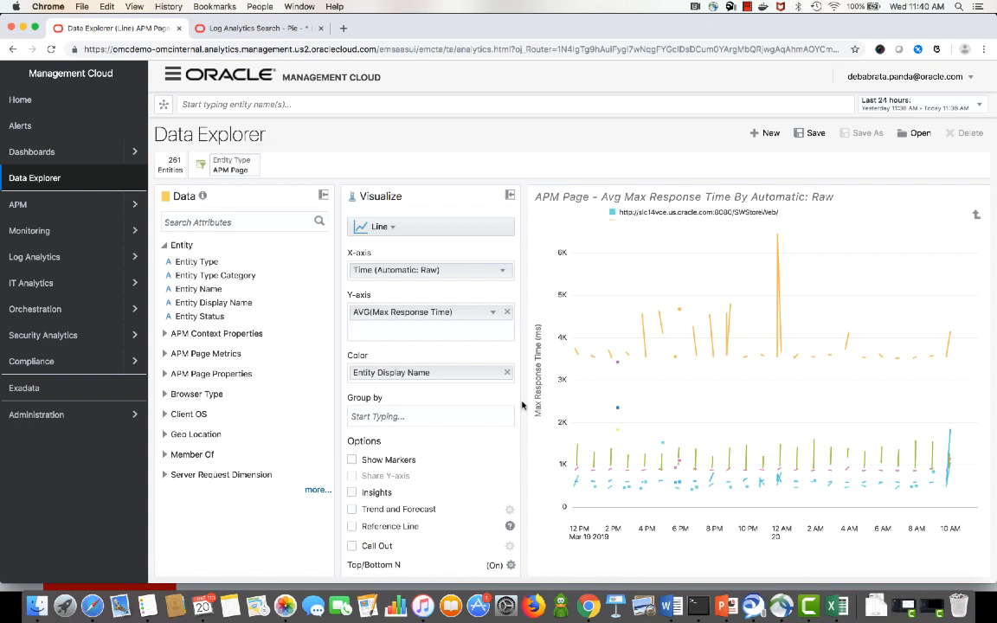
# Step: Limit the line chart to the Top N 5 entities by Max Response Time
pyautogui.click(511, 566)
pyautogui.moveTo(650, 500); pyautogui.dragTo(610, 500)
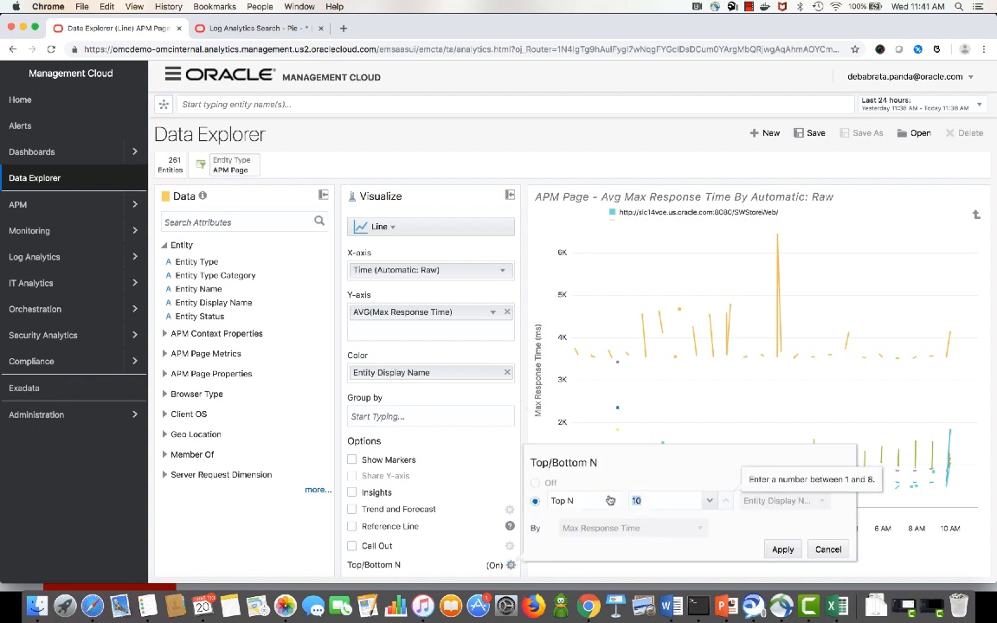
pyautogui.write('5')
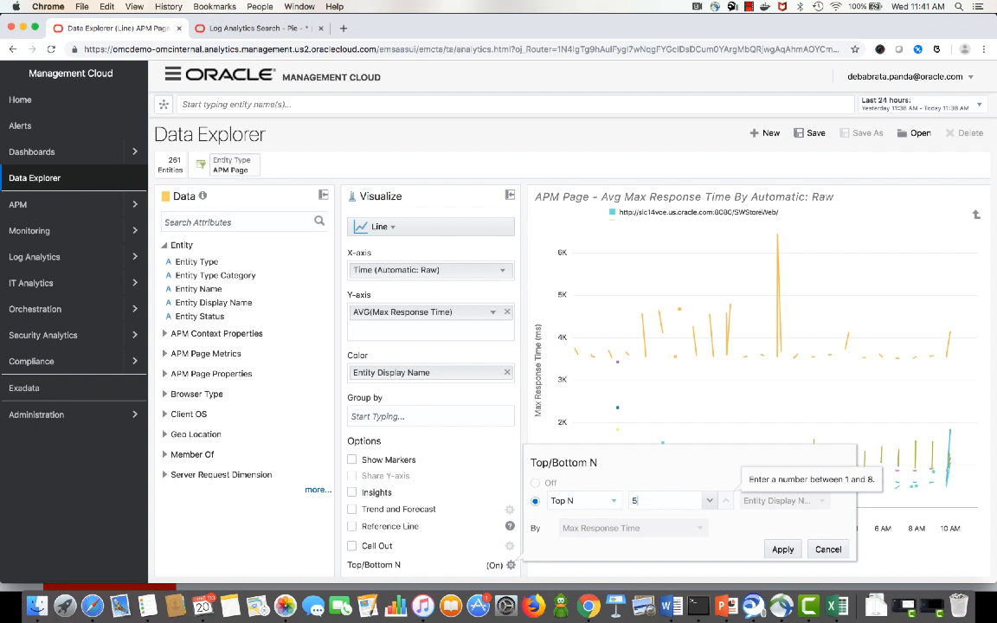
pyautogui.click(782, 550)
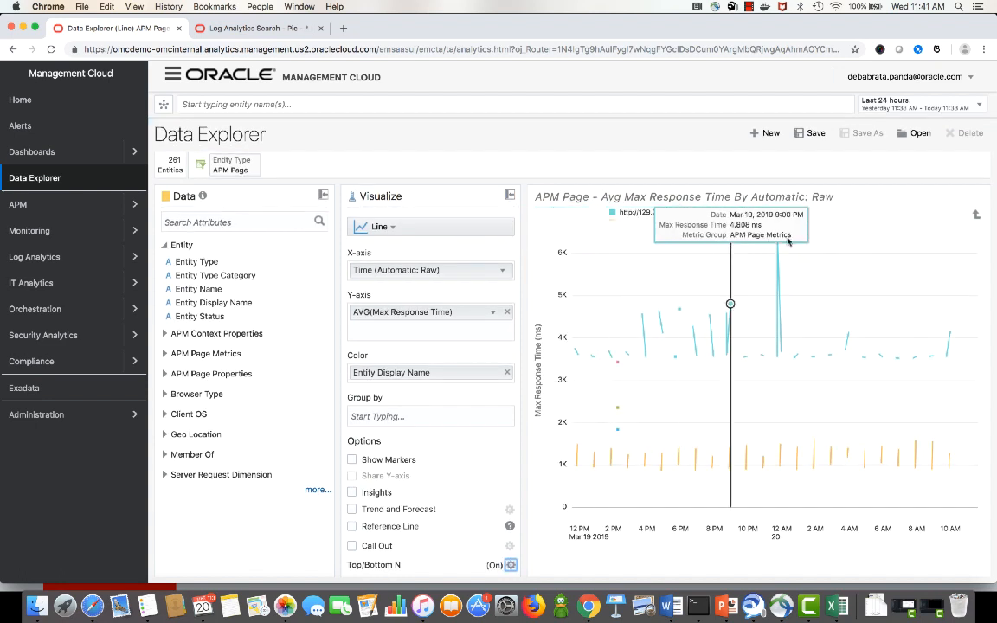
# Step: Save the line chart as a widget named "Demo - Page Response Time"
pyautogui.click(811, 134)
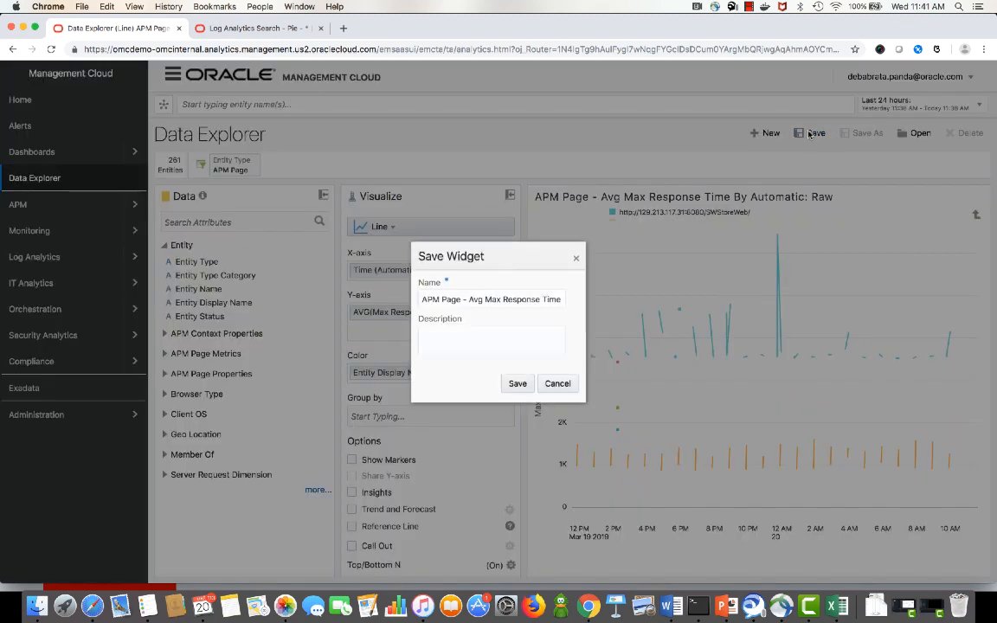
pyautogui.tripleClick(556, 299)
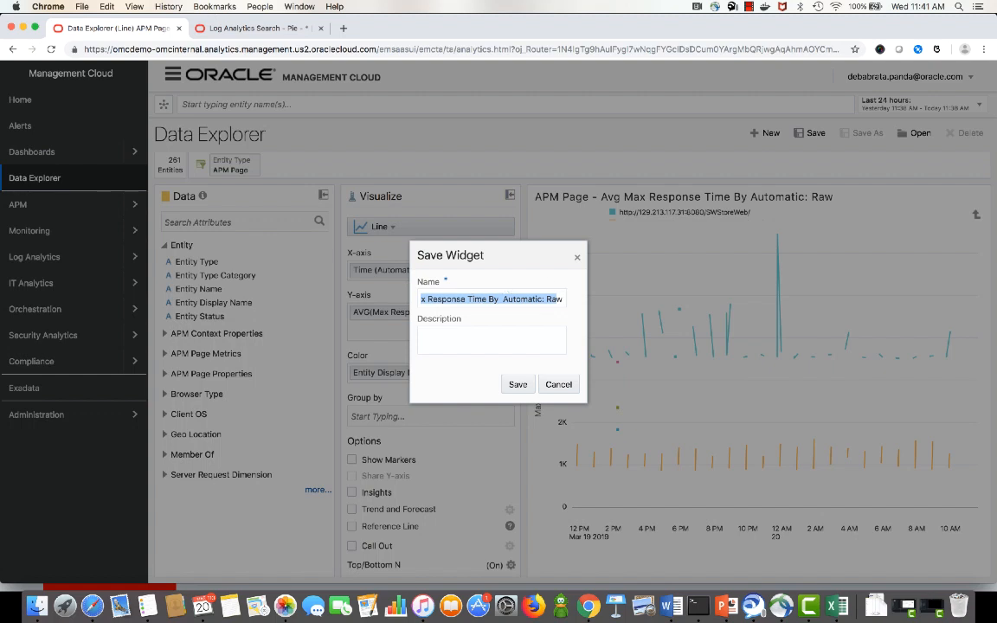
pyautogui.write('w')
pyautogui.moveTo(455, 303); pyautogui.dragTo(354, 300)
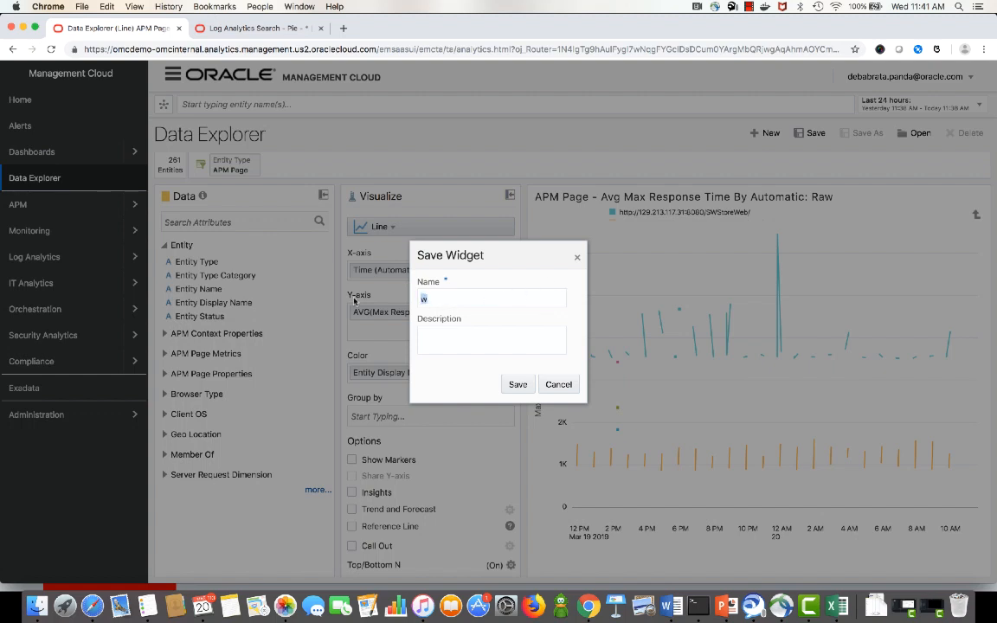
pyautogui.write('Demo - Page Re')
pyautogui.write('sponse Time')
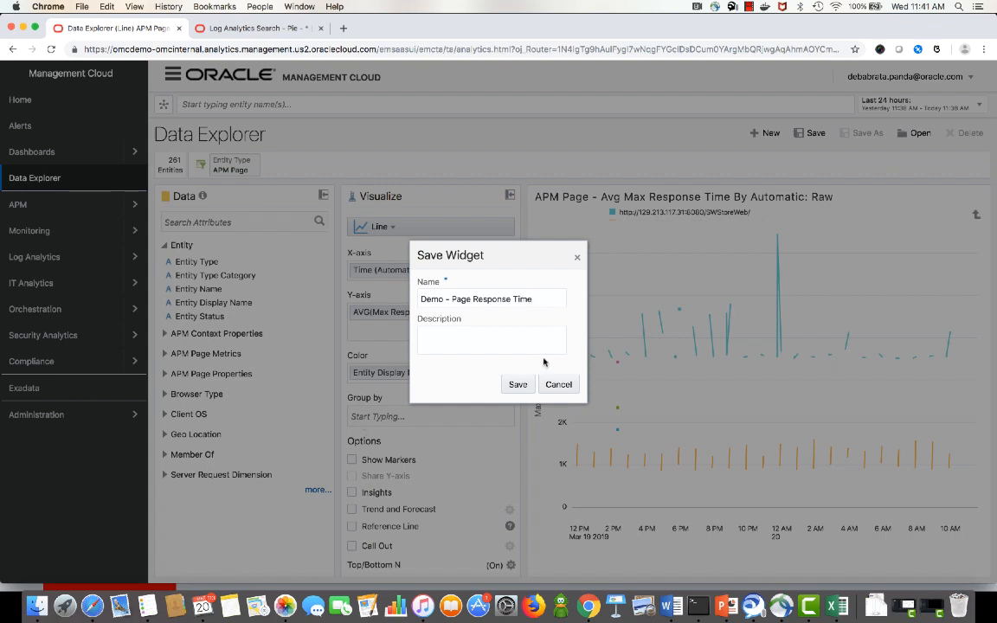
pyautogui.click(519, 385)
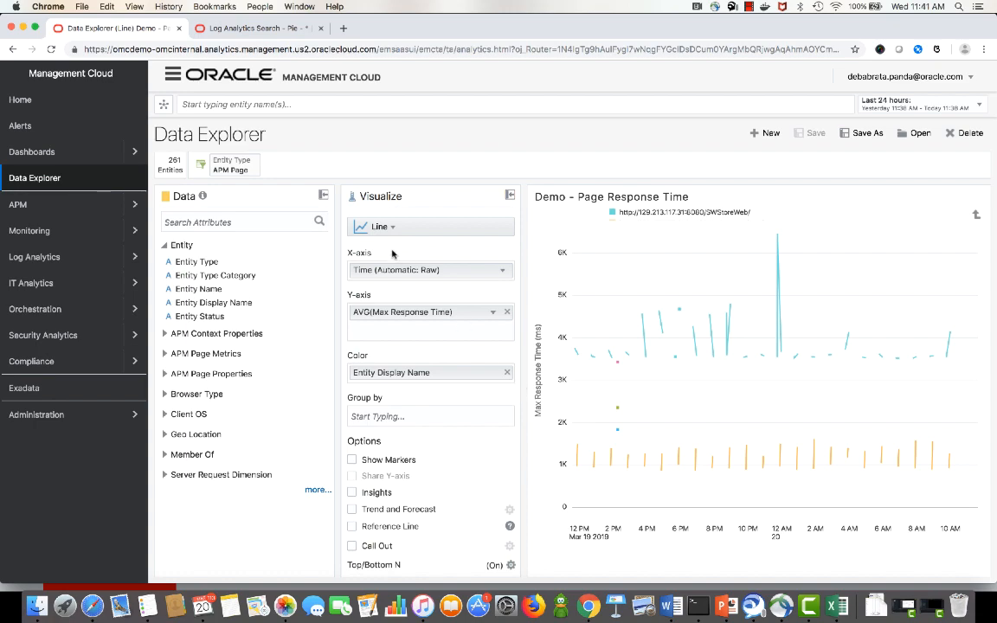
# Step: Switch to the Log Explorer search for OrderApp and change its visualization to Records with Histogram
pyautogui.click(268, 28)
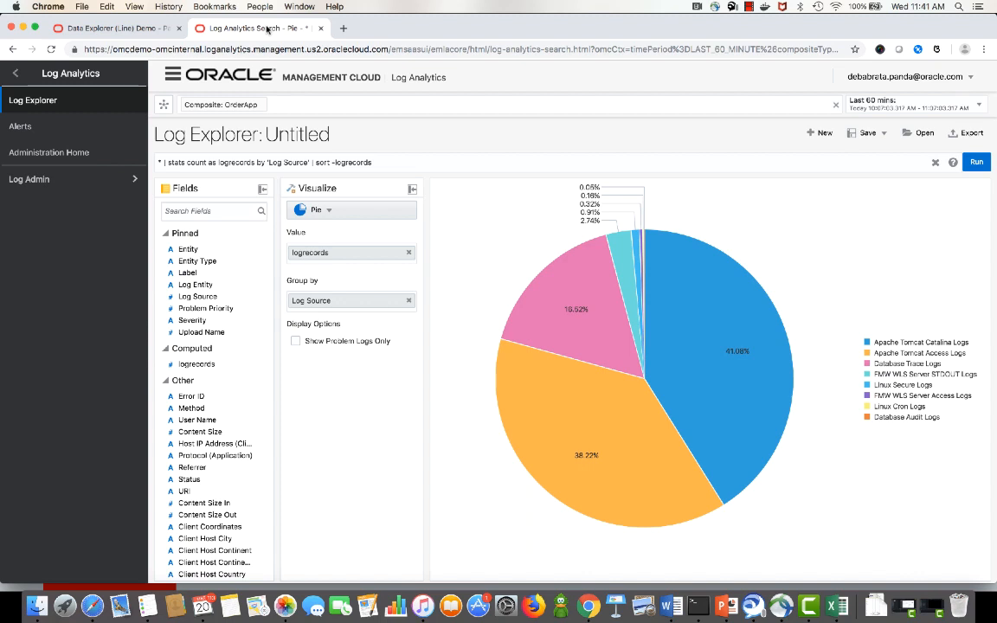
pyautogui.moveTo(749, 349)
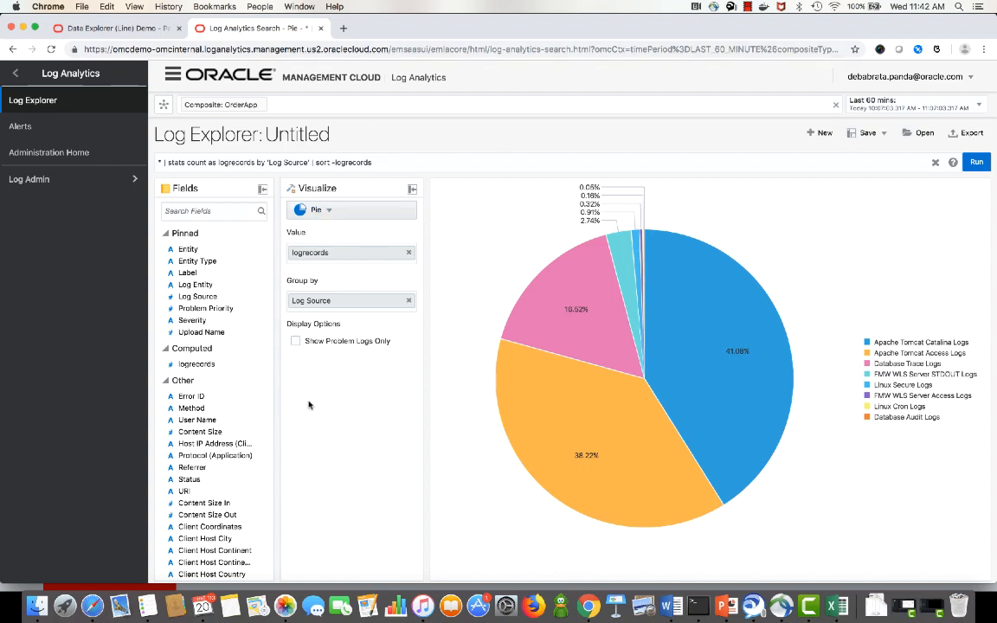
pyautogui.click(349, 216)
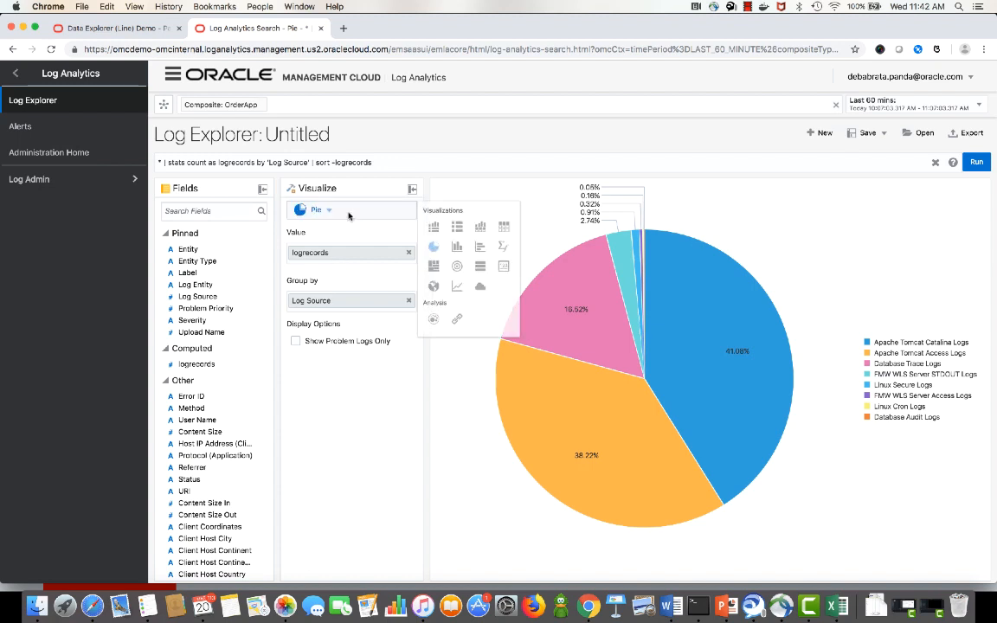
pyautogui.click(440, 236)
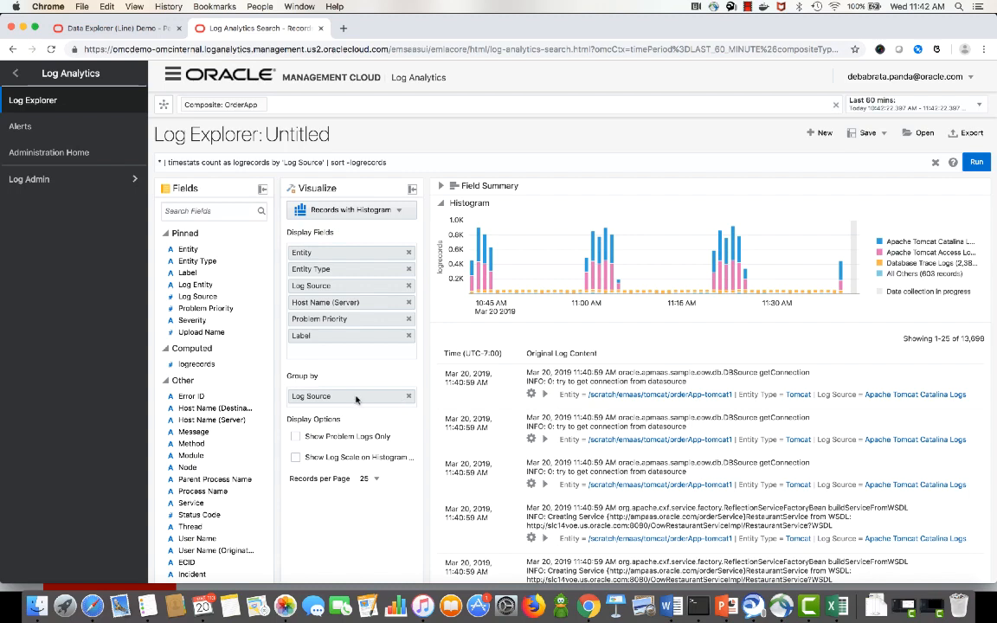
# Step: Filter the log records by Log Source to Apache Tomcat Access Logs and FMW WLS Server Access Logs
pyautogui.click(199, 298)
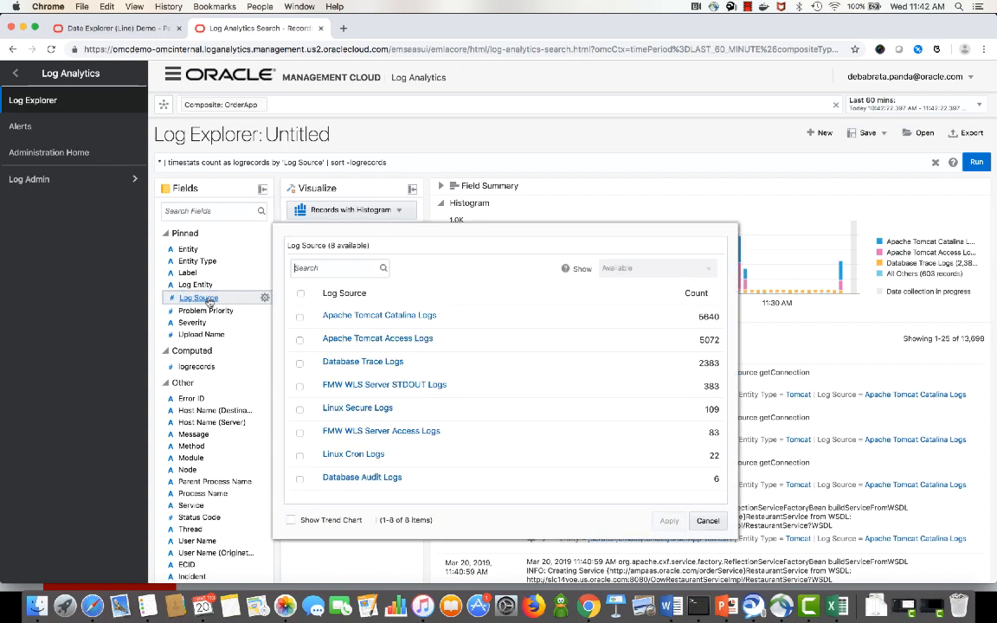
pyautogui.click(315, 270)
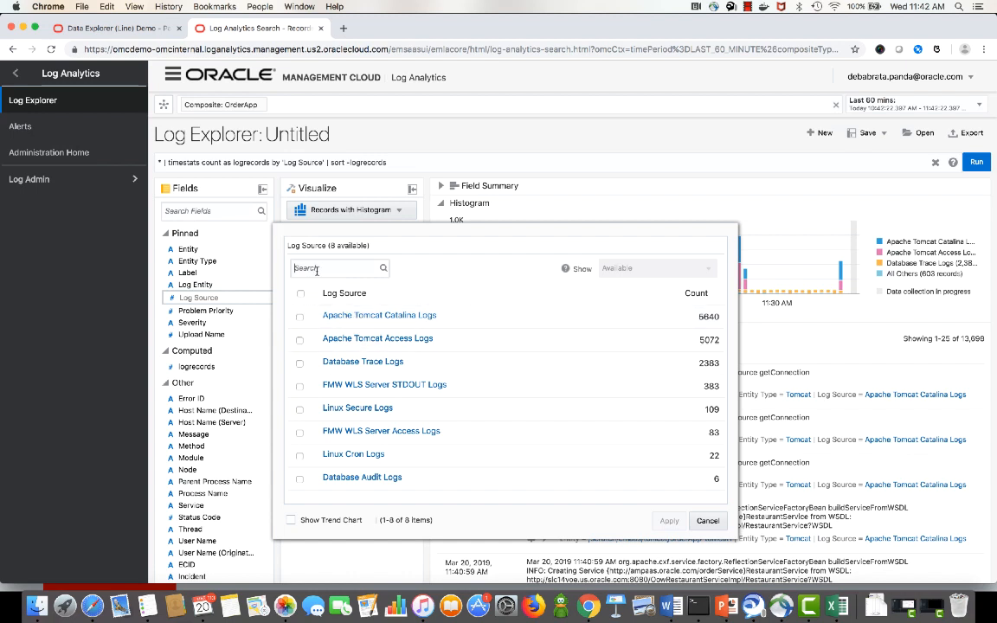
pyautogui.write('Access')
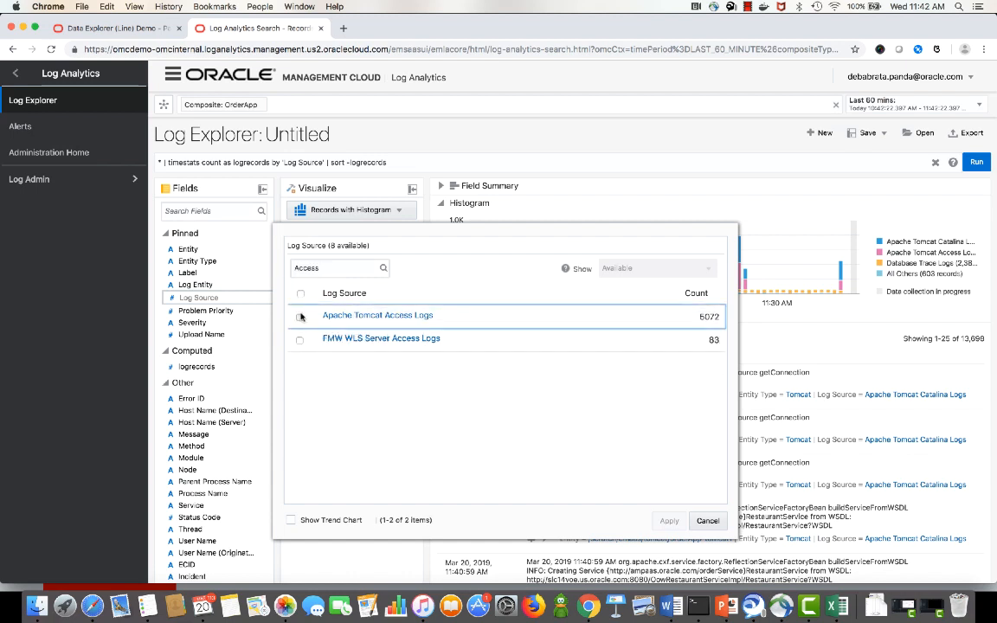
pyautogui.click(299, 316)
pyautogui.click(300, 340)
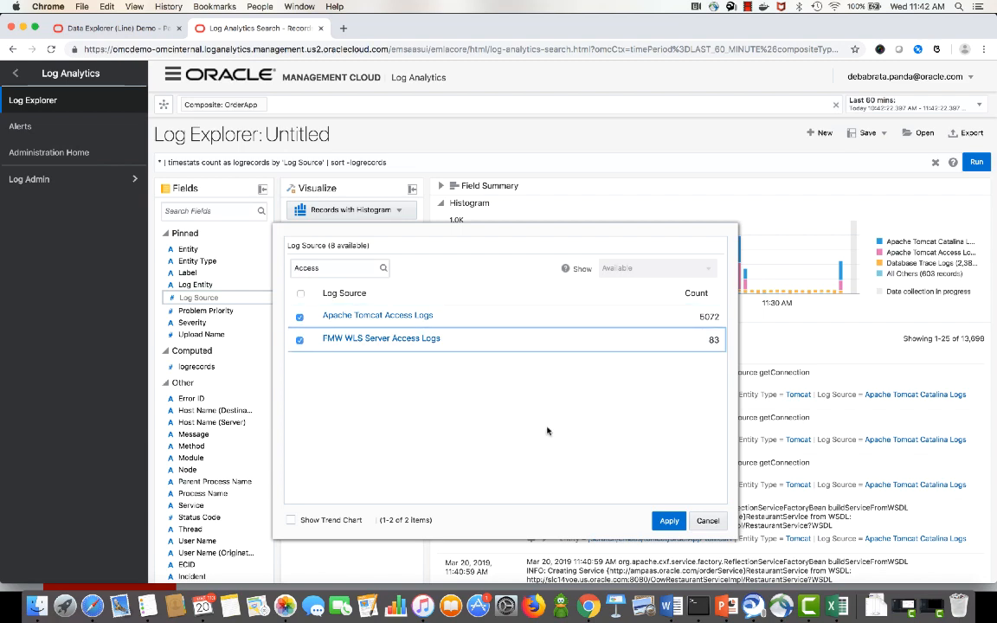
pyautogui.click(667, 521)
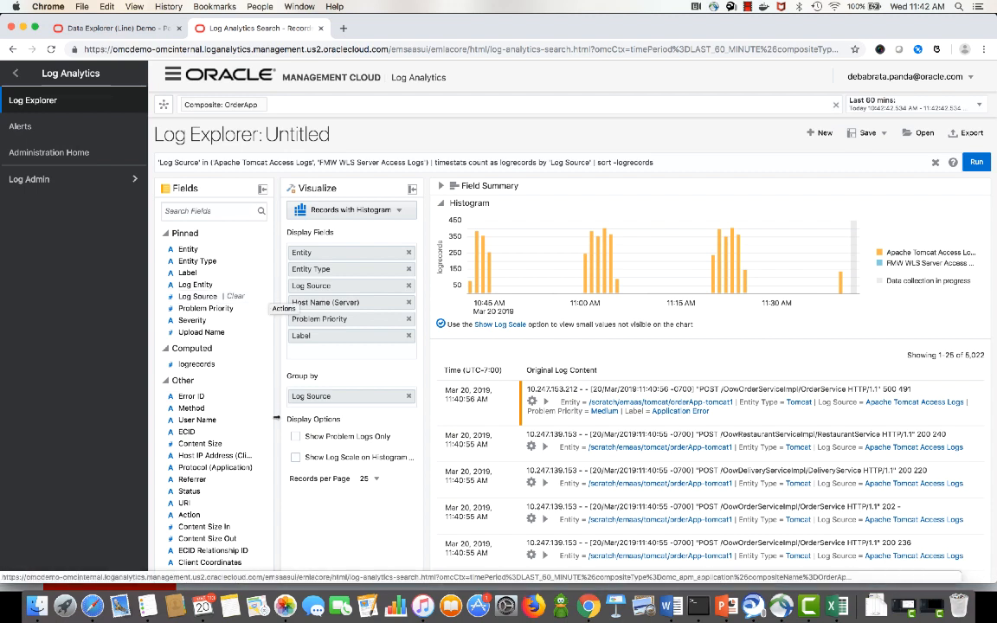
# Step: Group the histogram by Status instead of Log Source and filter it to status codes 302, 500 and 520
pyautogui.click(200, 495)
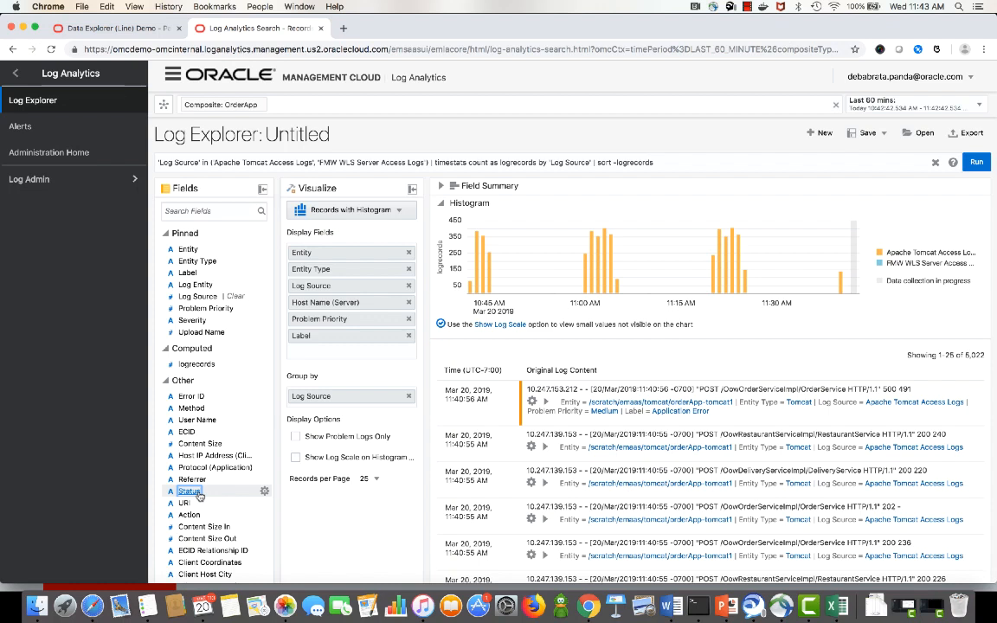
pyautogui.moveTo(200, 494); pyautogui.dragTo(315, 398)
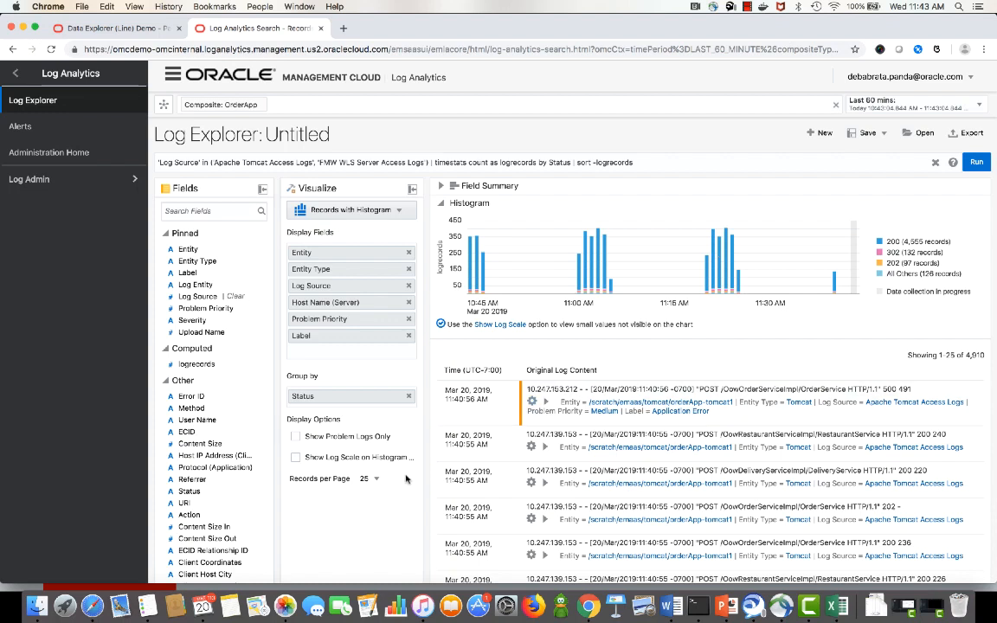
pyautogui.click(189, 492)
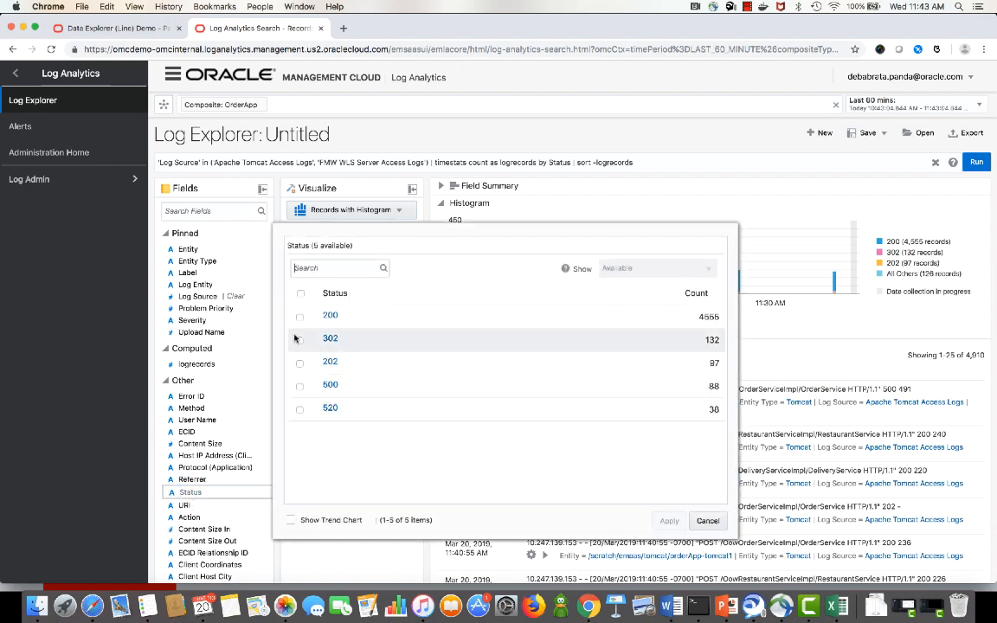
pyautogui.click(299, 386)
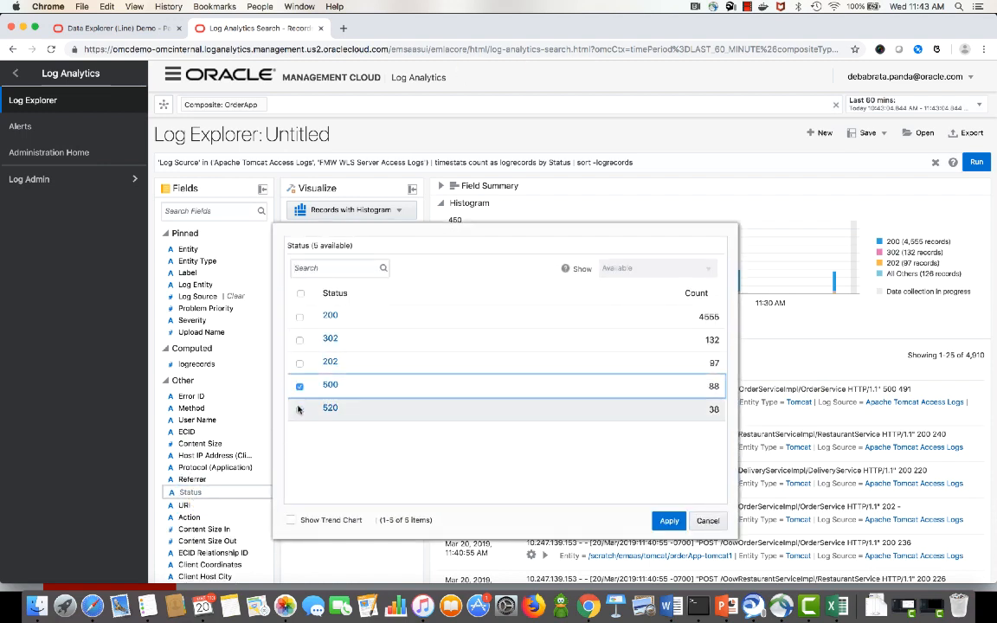
pyautogui.click(299, 409)
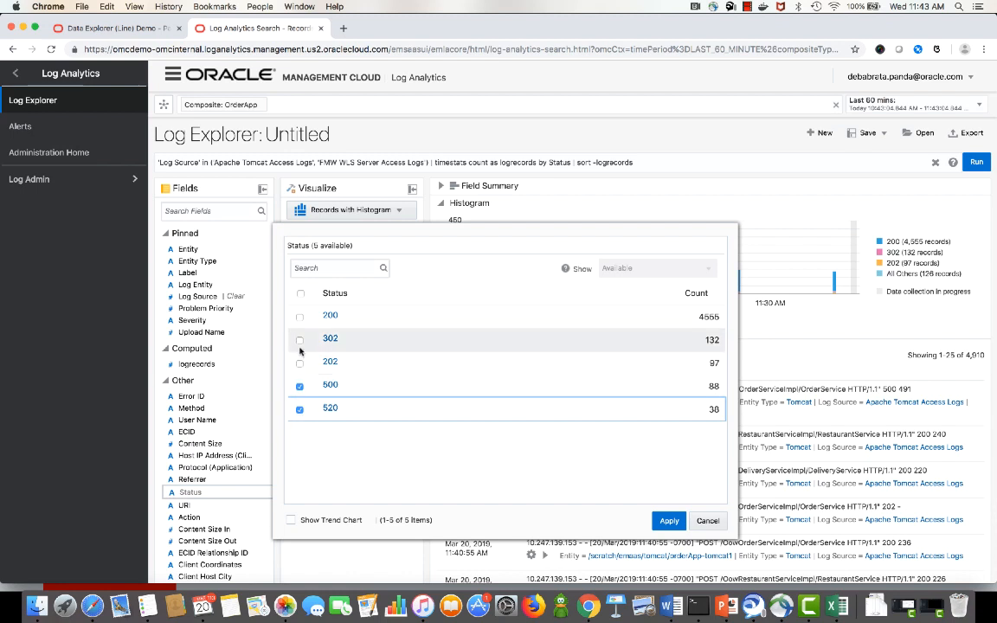
pyautogui.click(300, 348)
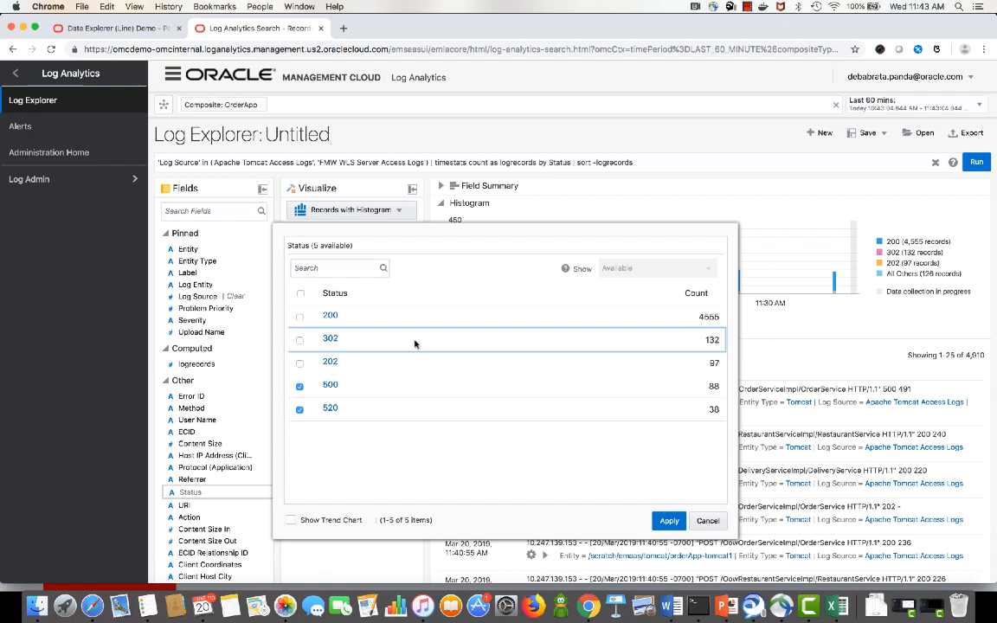
pyautogui.click(299, 340)
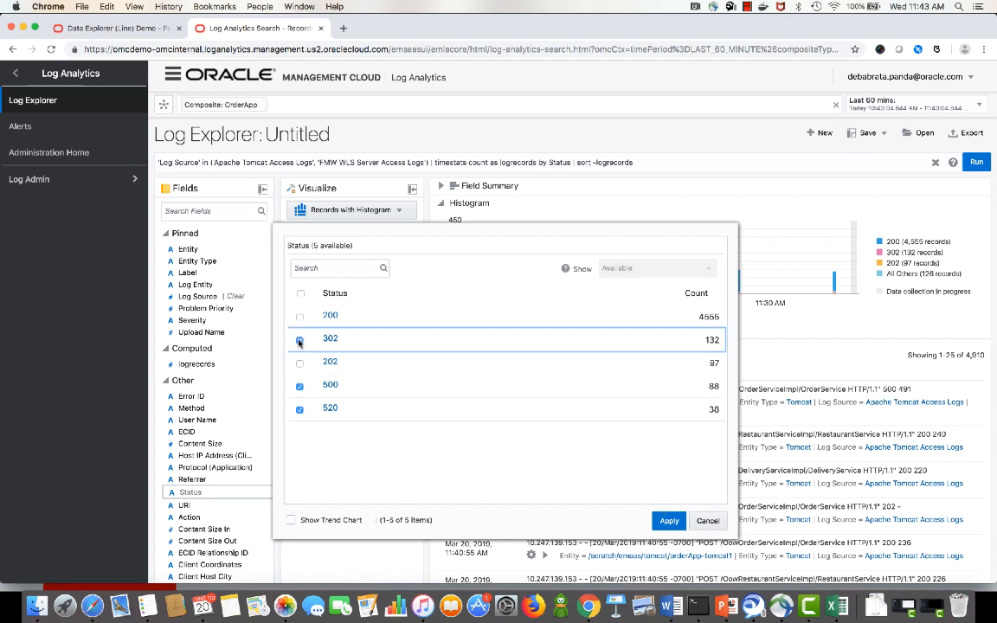
pyautogui.click(669, 521)
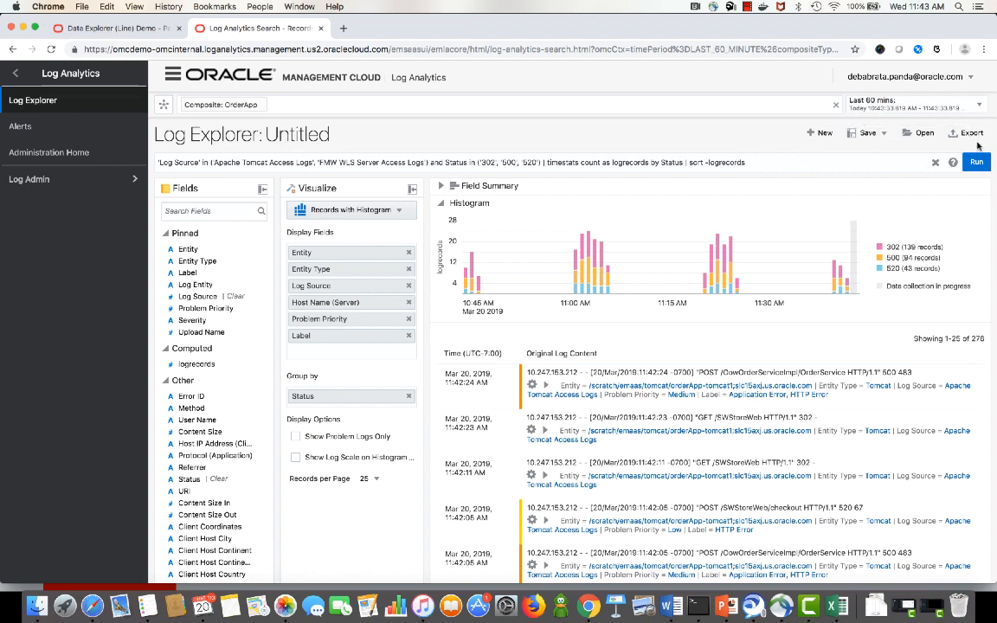
# Step: Save the log search as "Demo - Http Error Trend" and dismiss the save notification
pyautogui.click(869, 132)
pyautogui.click(865, 147)
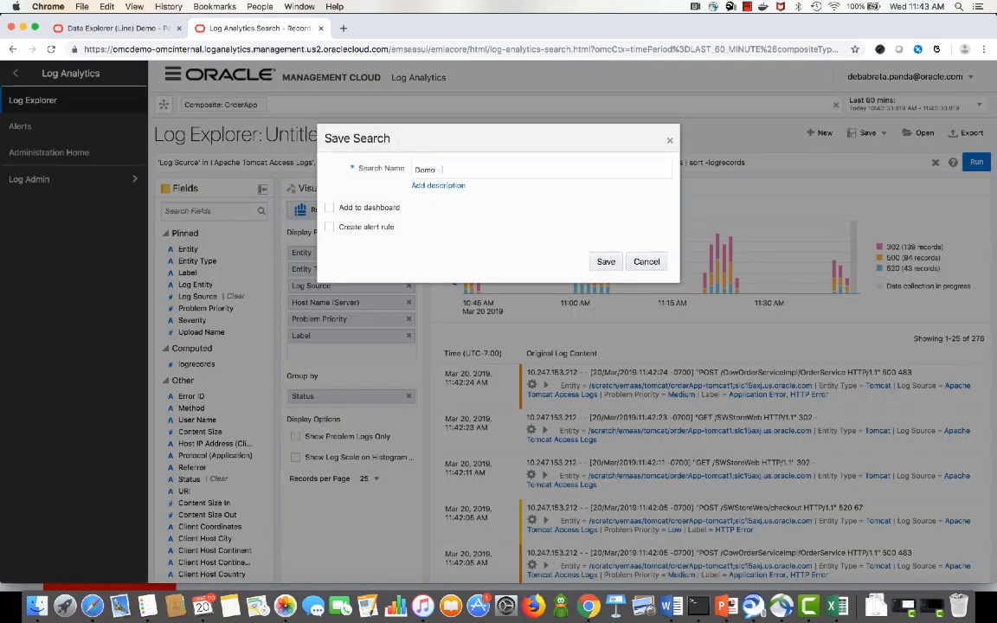
pyautogui.write('Demo -')
pyautogui.write('Http Error Trend')
pyautogui.click(606, 263)
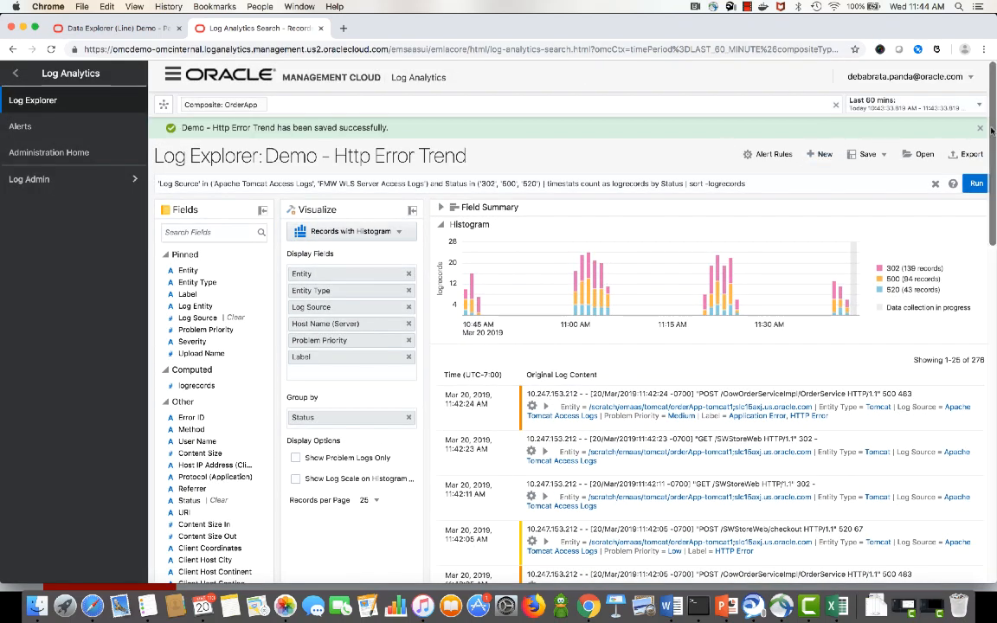
pyautogui.click(980, 129)
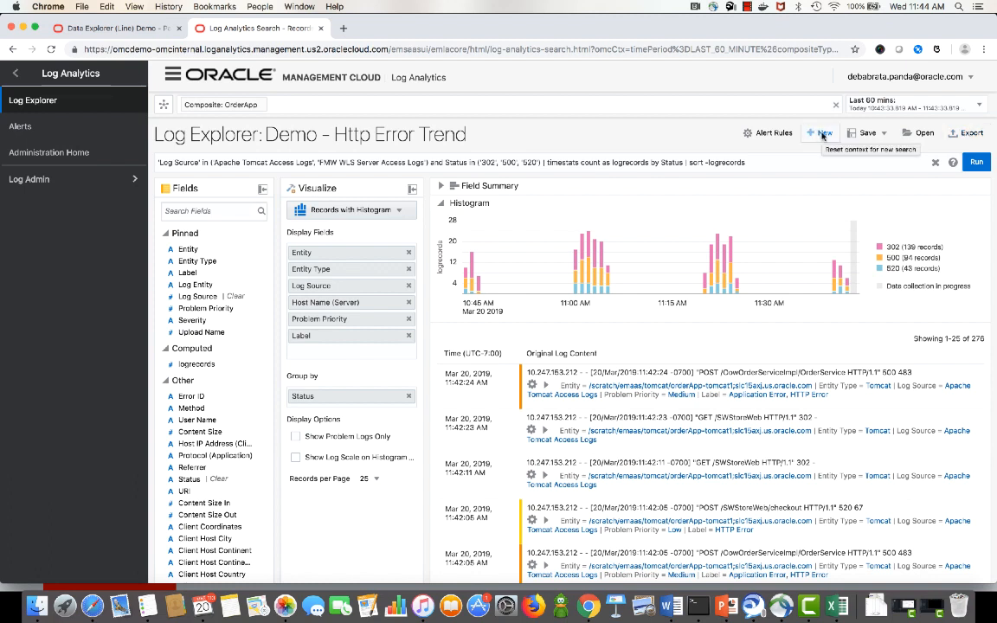
# Step: Start a new log search and filter its Log Source to FMW WLS Server Access Logs and Apache Tomcat Access Logs
pyautogui.click(822, 134)
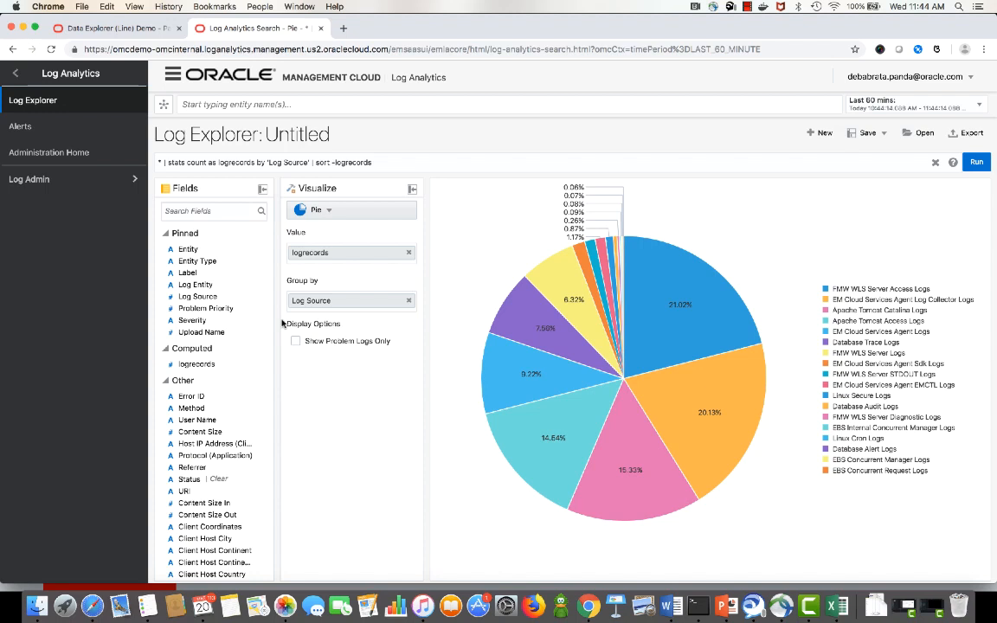
pyautogui.click(198, 297)
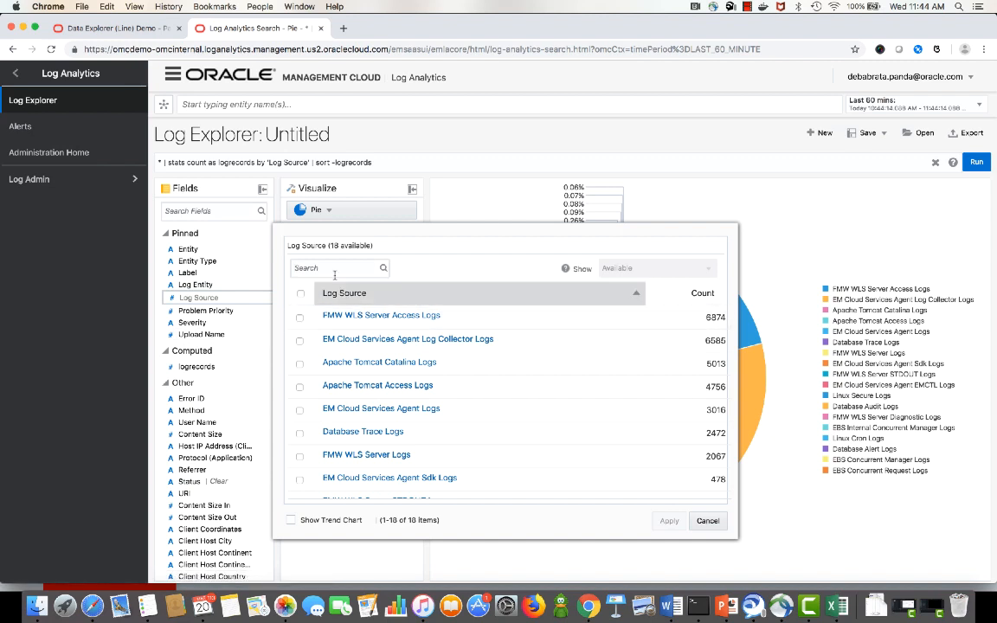
pyautogui.write('Access')
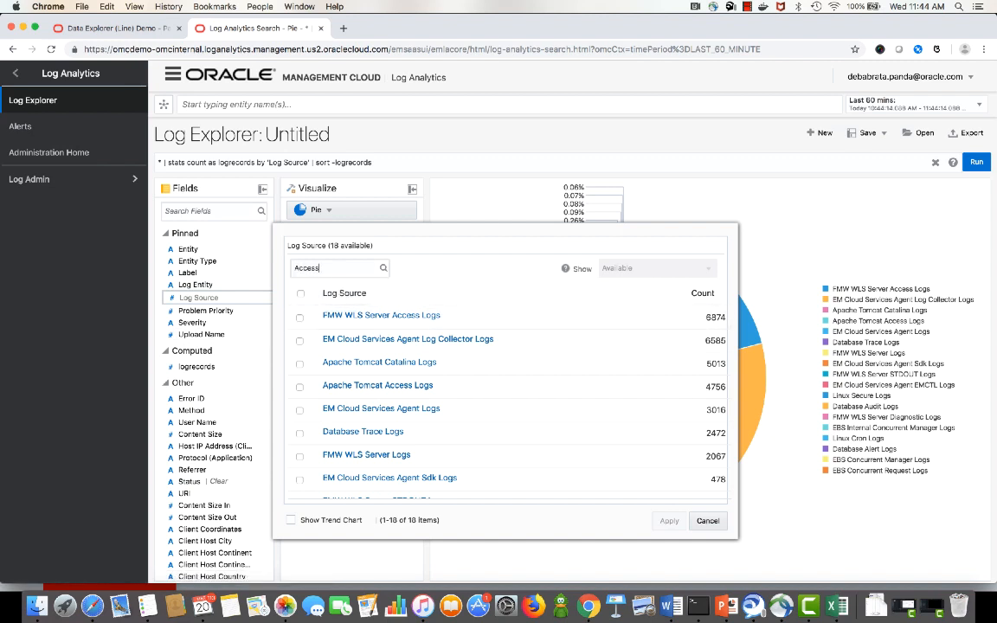
pyautogui.click(300, 317)
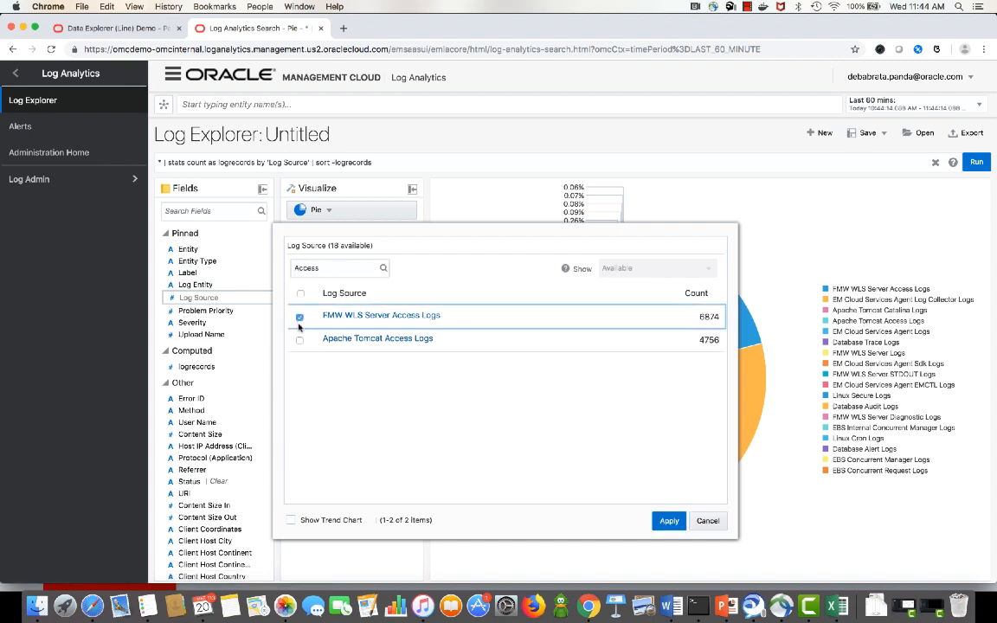
pyautogui.click(301, 340)
pyautogui.click(668, 520)
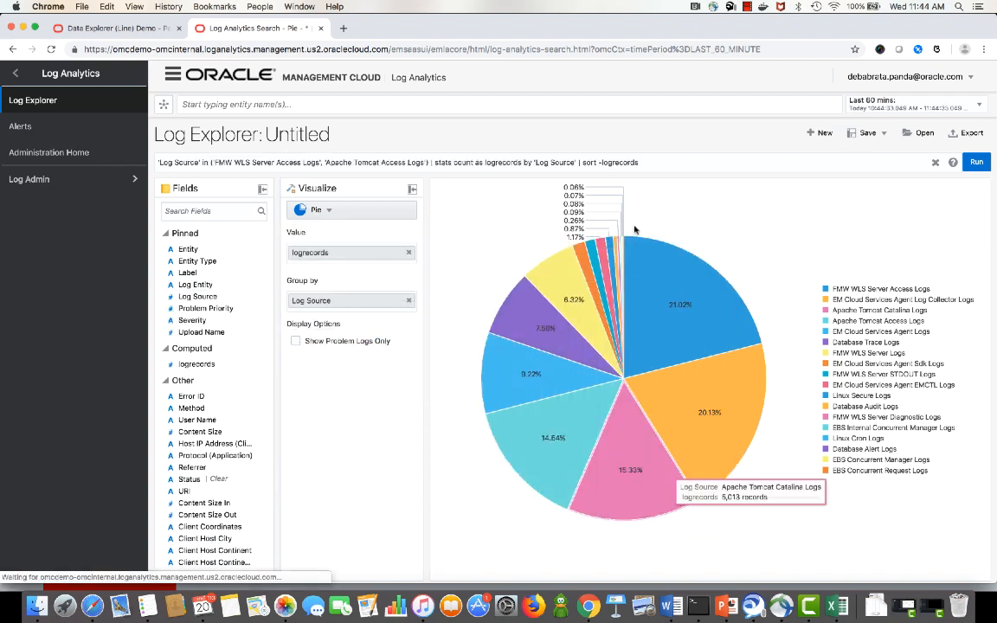
# Step: Change the visualization to Map and save the search as "Demo - Geo Map", dismissing the save notification
pyautogui.click(357, 212)
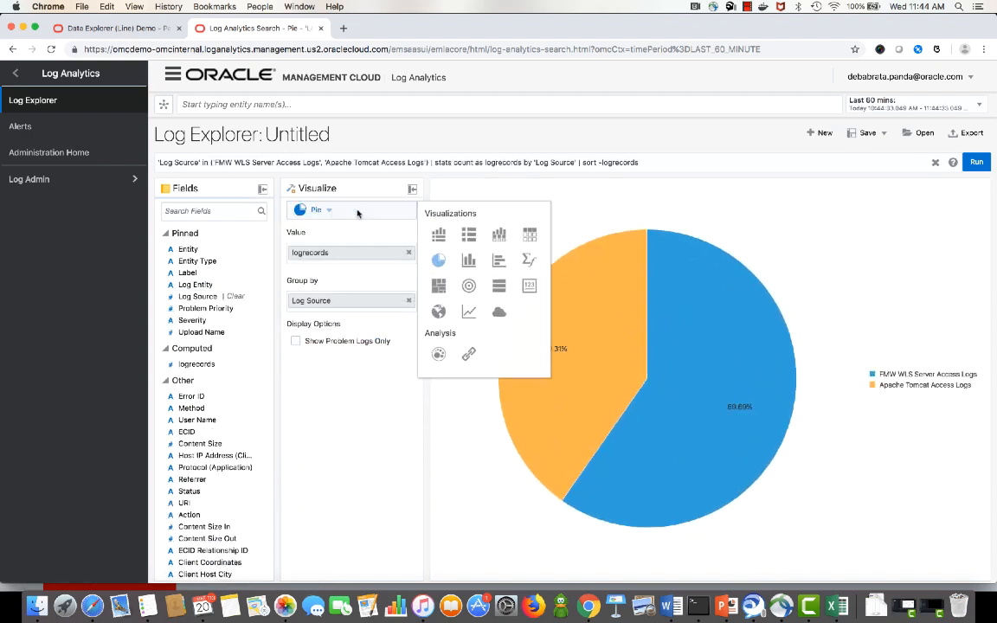
pyautogui.click(444, 315)
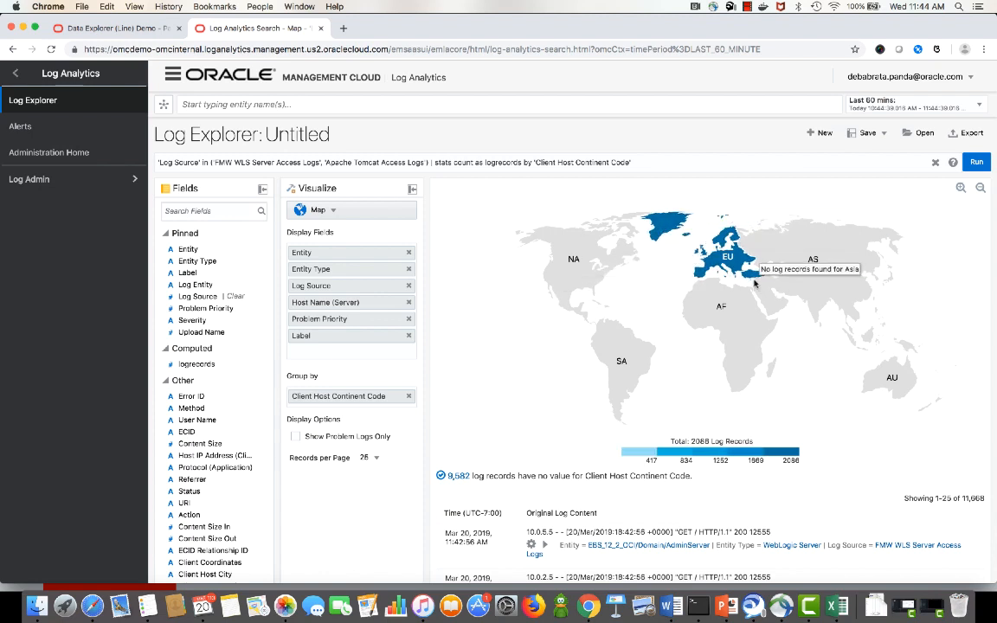
pyautogui.click(868, 133)
pyautogui.click(859, 153)
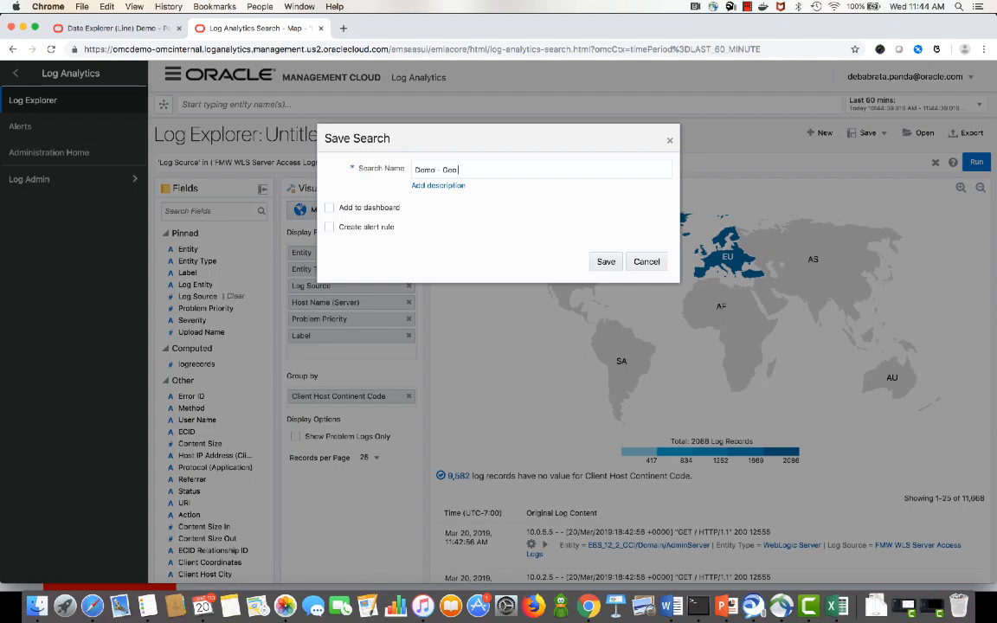
pyautogui.click(603, 261)
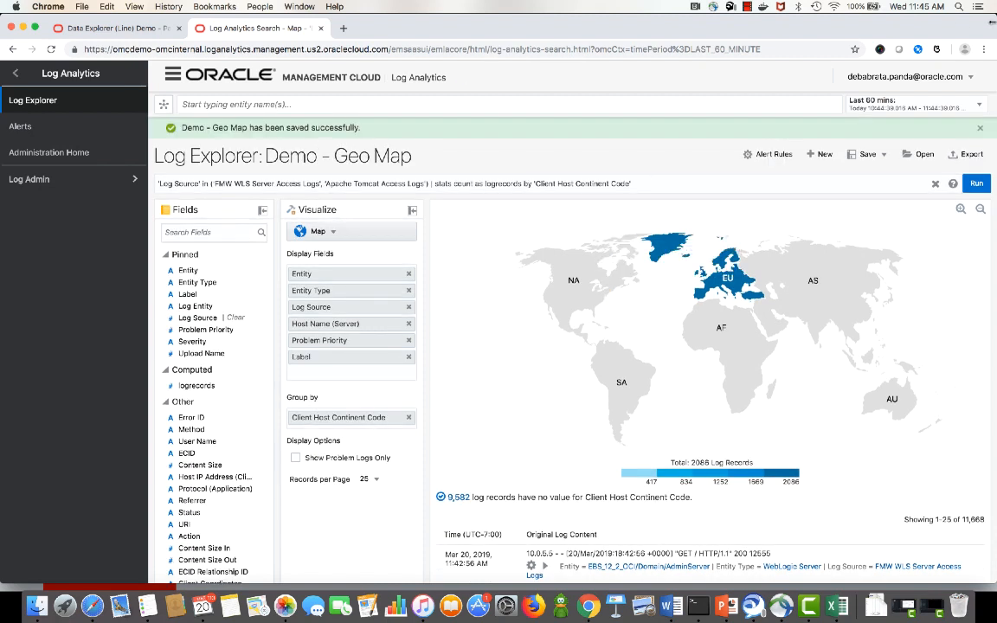
pyautogui.click(980, 127)
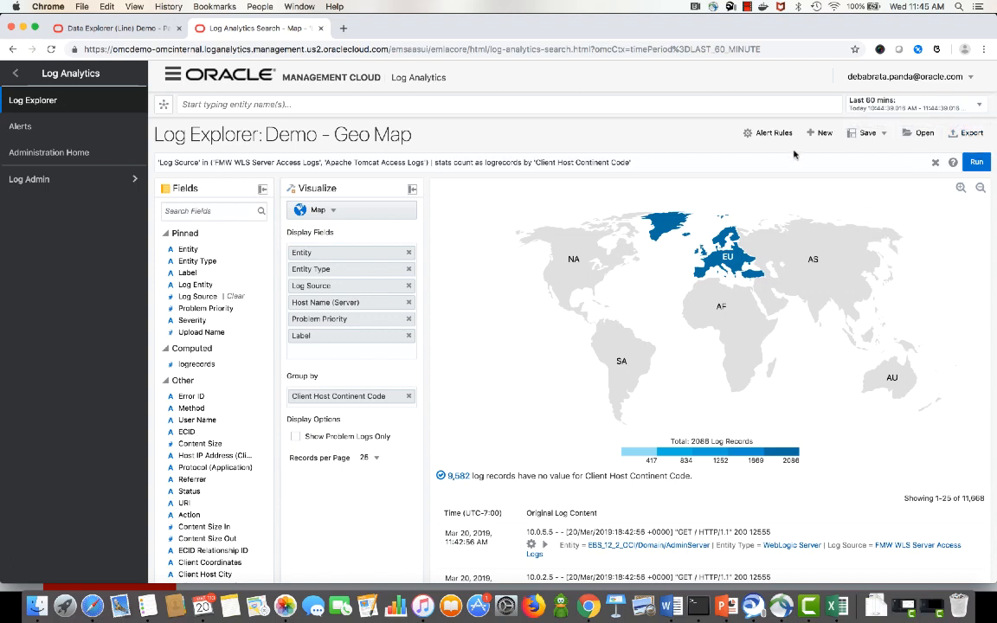
# Step: Start a new log search and run it with the query "error or exception"
pyautogui.click(822, 133)
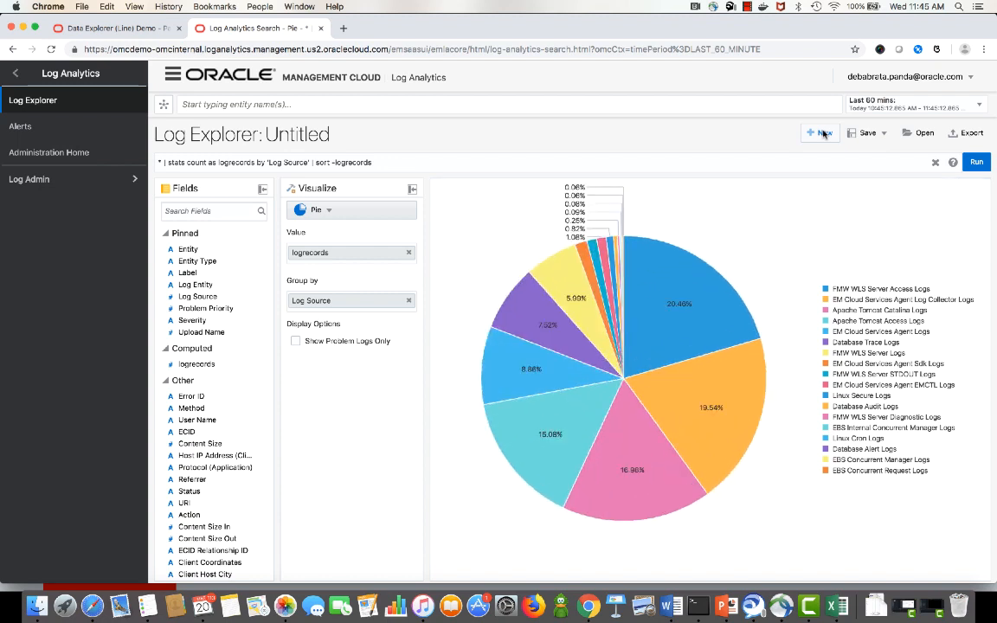
pyautogui.click(322, 210)
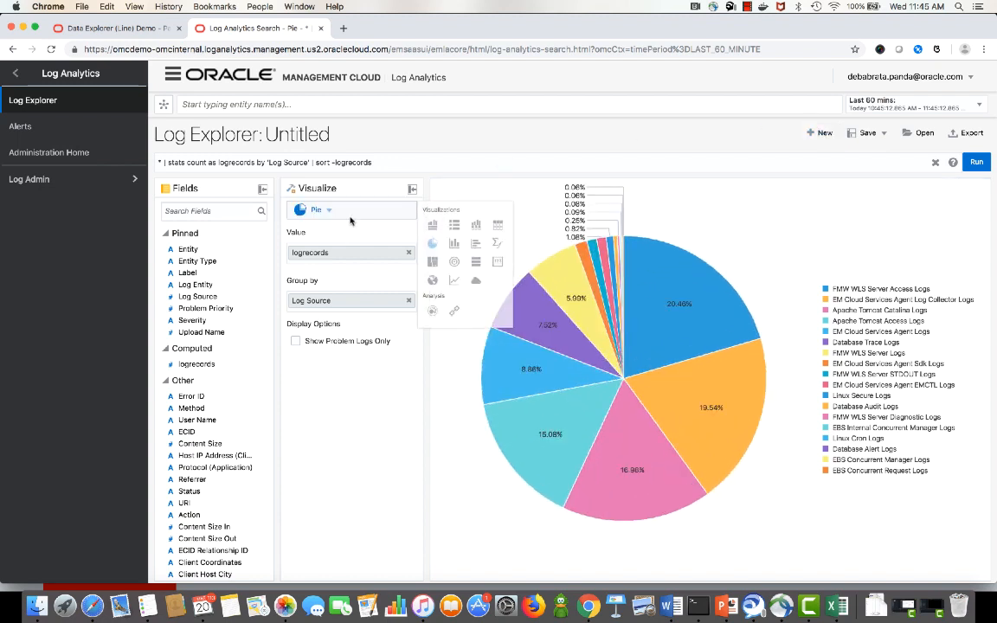
pyautogui.click(389, 164)
pyautogui.moveTo(388, 165); pyautogui.dragTo(41, 158)
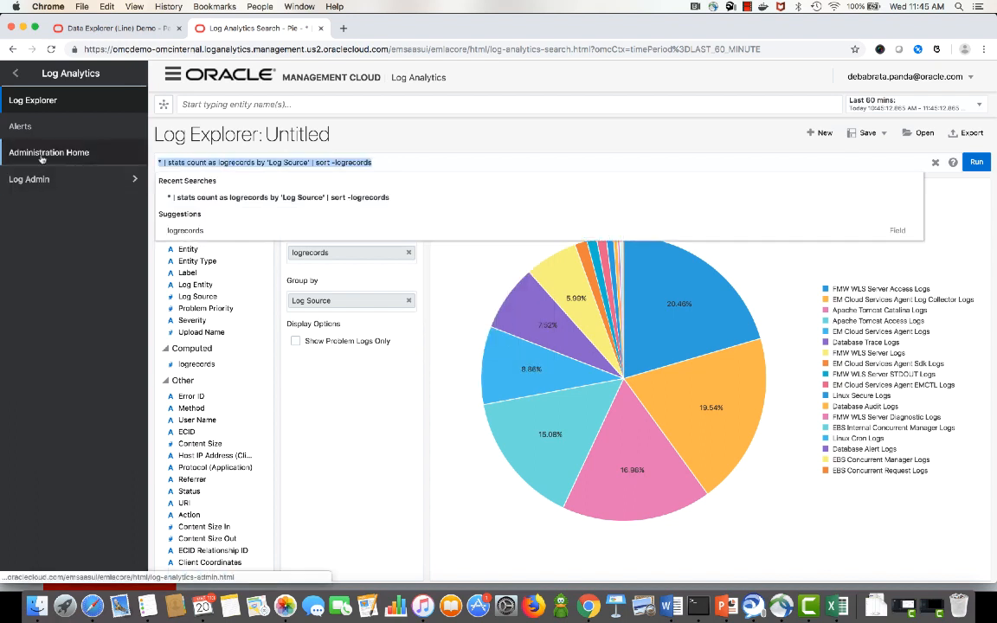
pyautogui.write('error ')
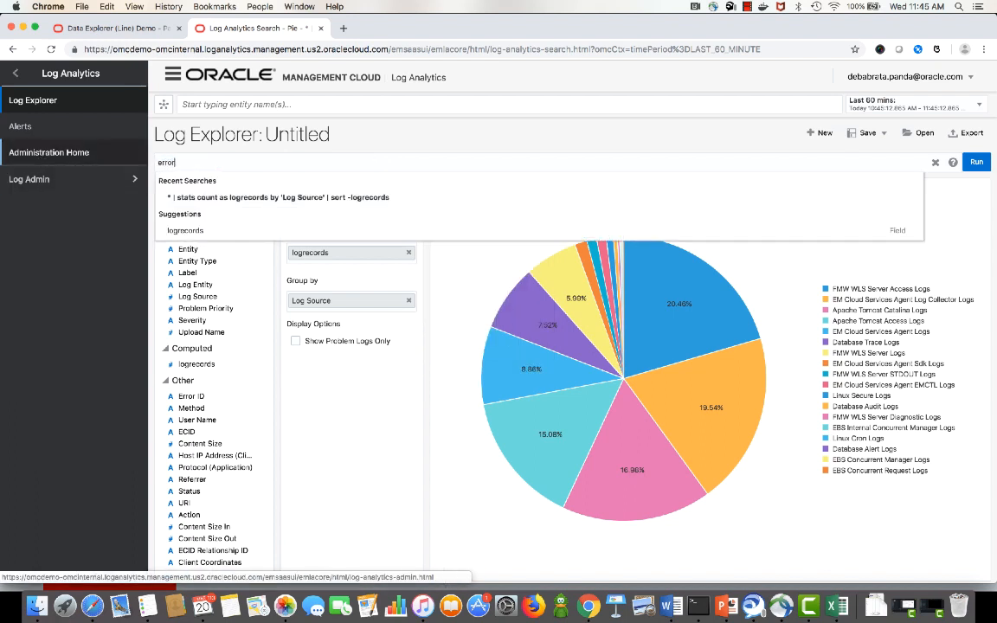
pyautogui.write('or exce')
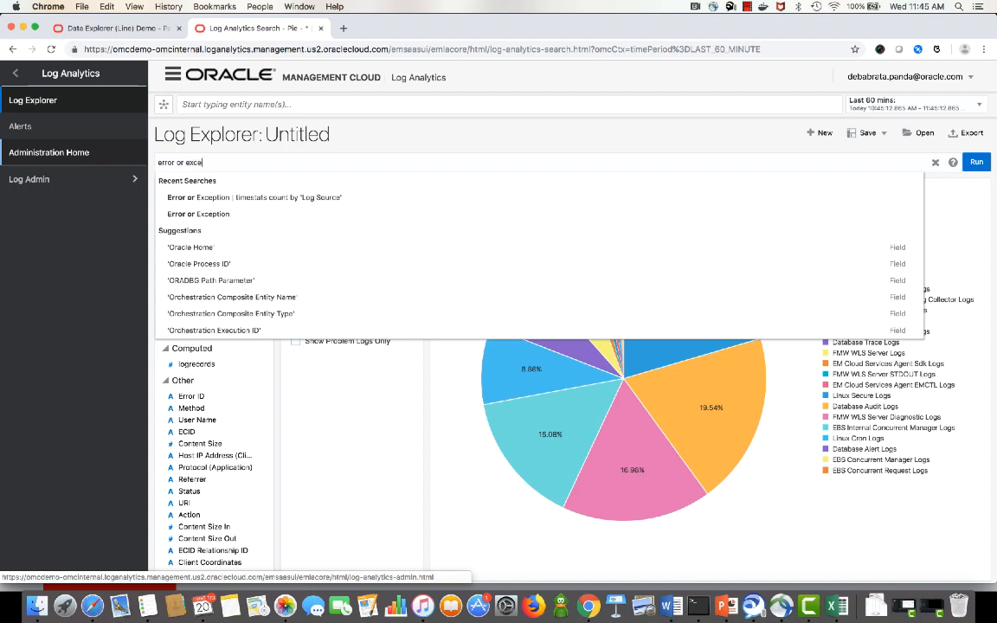
pyautogui.write('ption')
pyautogui.press('Return')
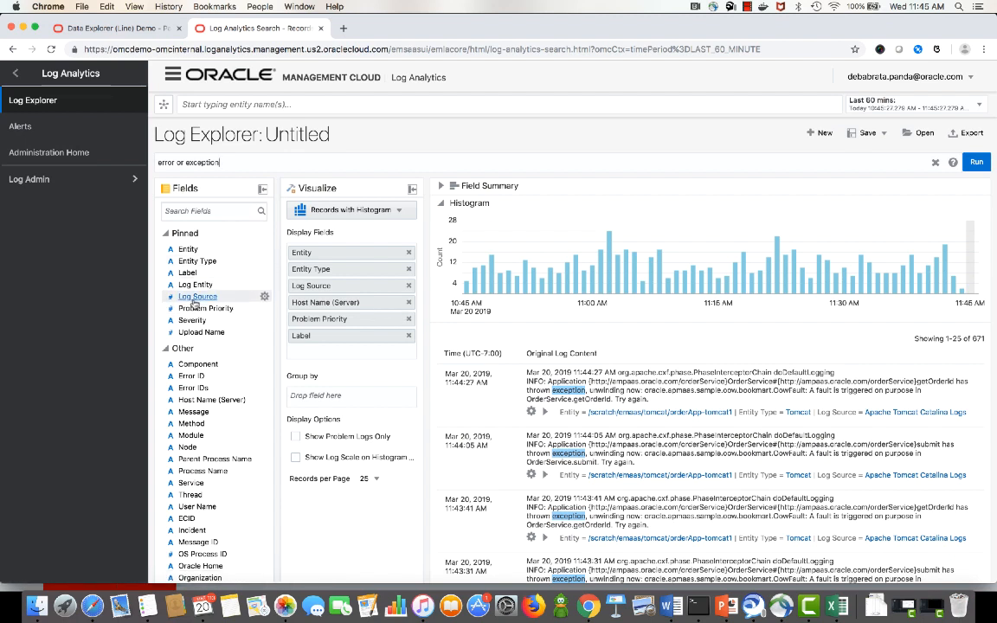
# Step: Group the error or exception results by Log Source and change the visualization to Line
pyautogui.moveTo(196, 302); pyautogui.dragTo(314, 396)
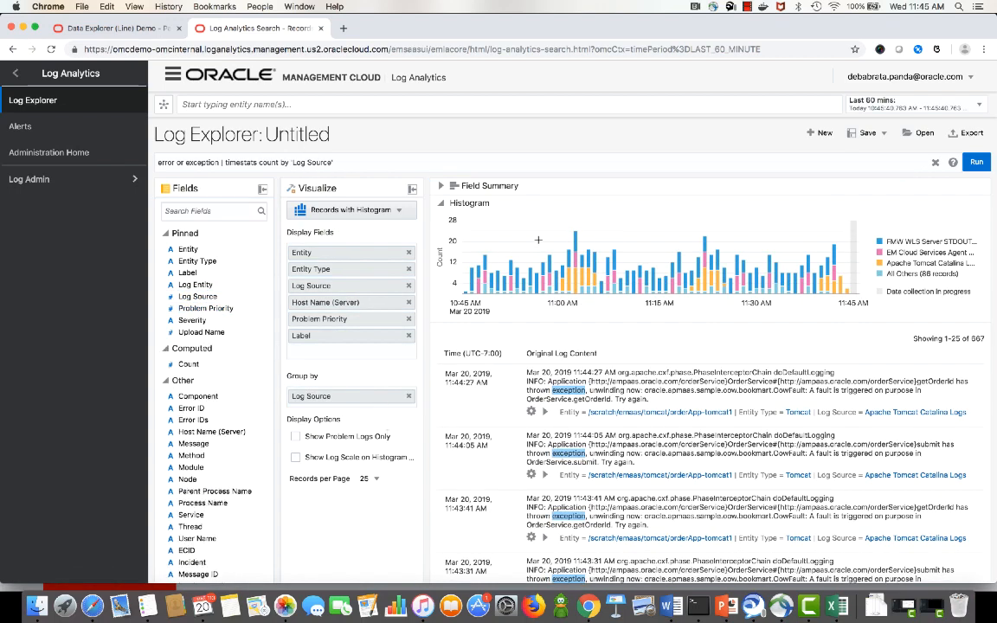
pyautogui.click(351, 211)
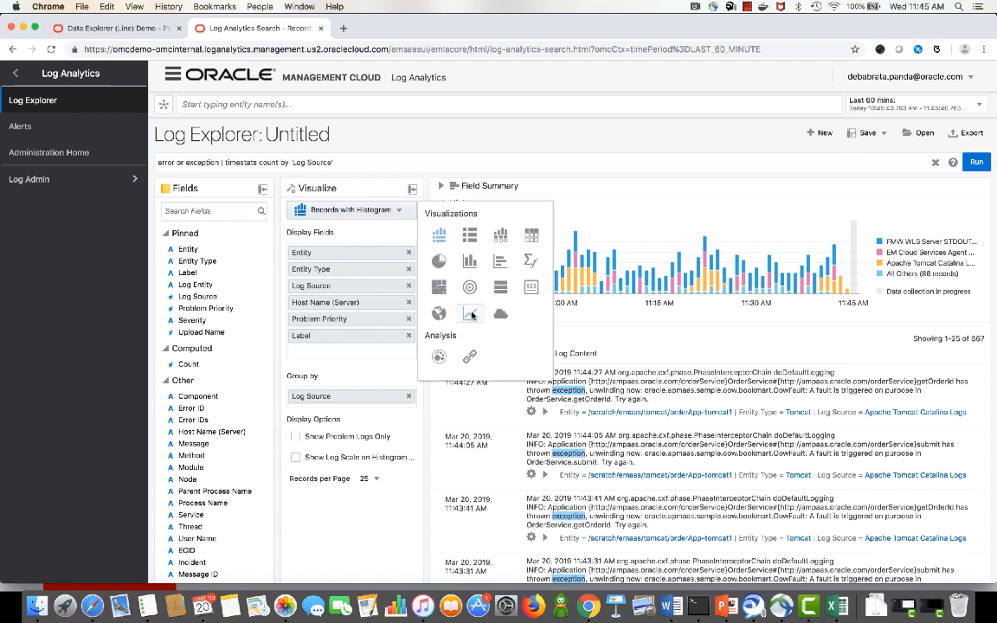
pyautogui.click(470, 314)
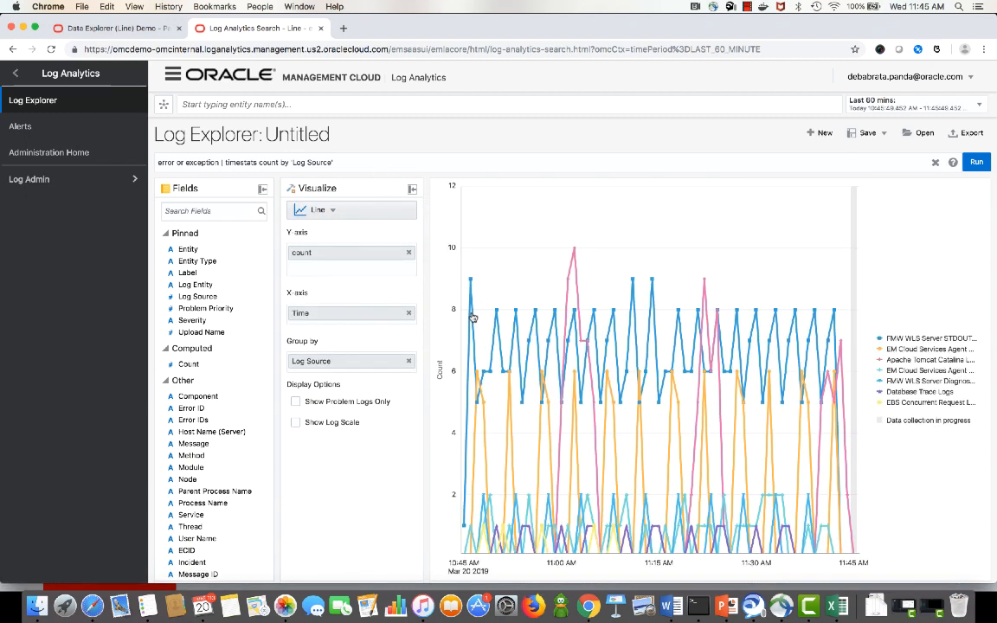
# Step: Save the search as "Demo - Error or Exception" and add it to a new dashboard named "DevOps Demo Dashboard"
pyautogui.click(852, 133)
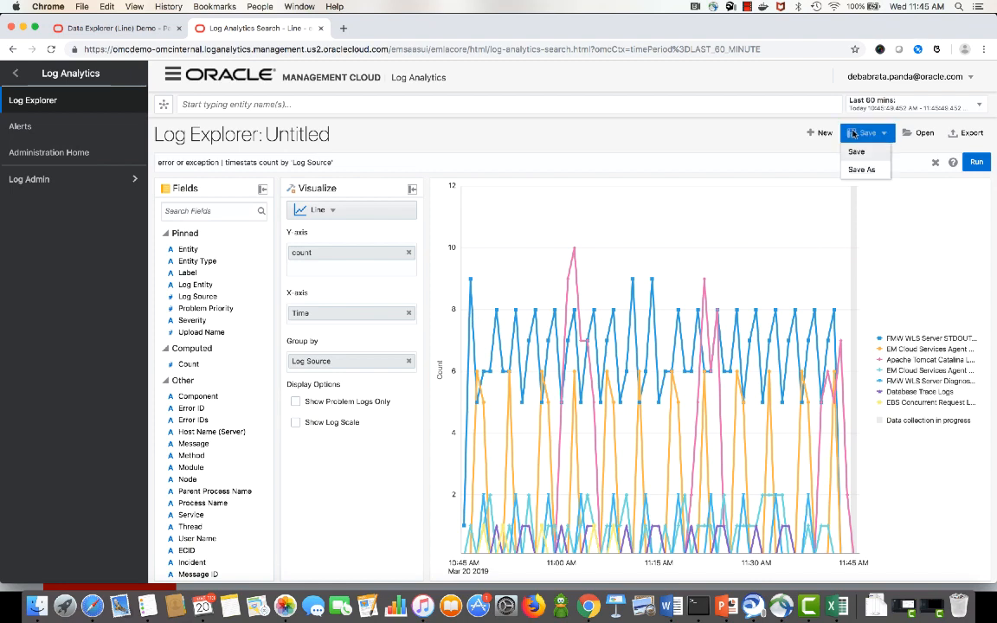
pyautogui.click(855, 151)
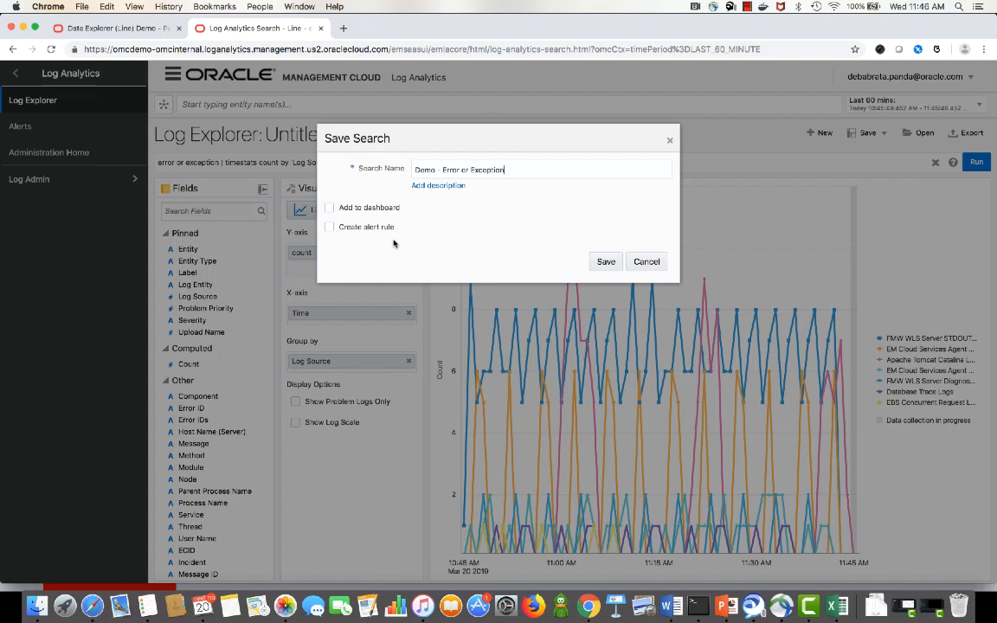
pyautogui.click(330, 208)
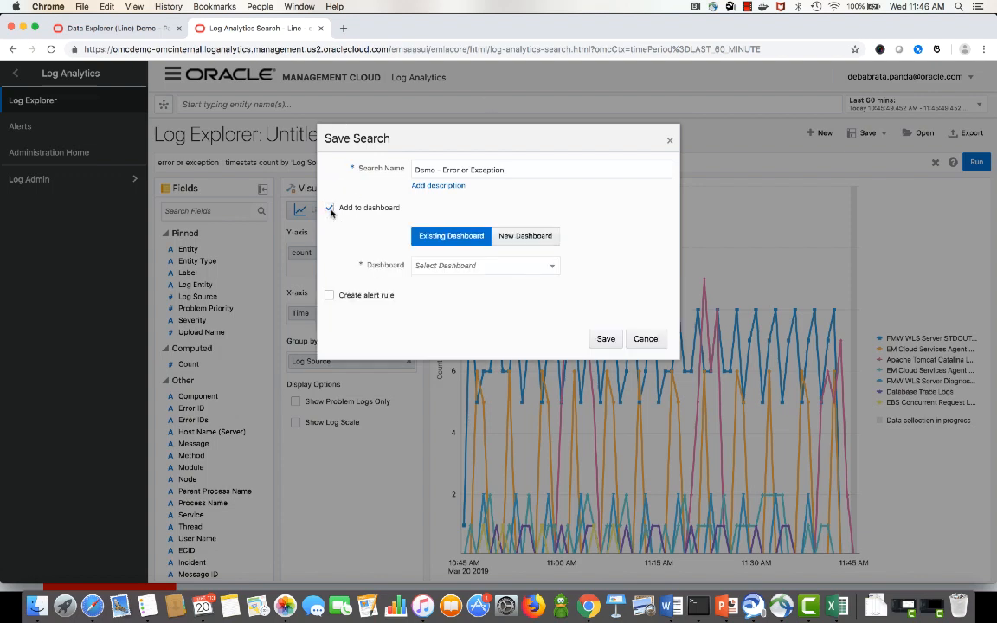
pyautogui.click(538, 237)
pyautogui.click(458, 267)
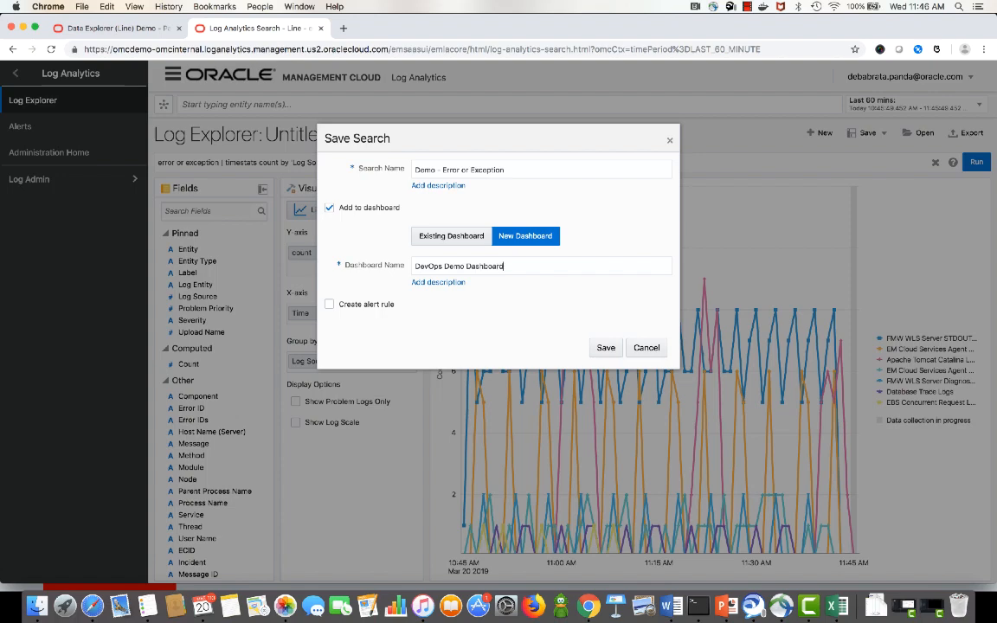
pyautogui.click(609, 348)
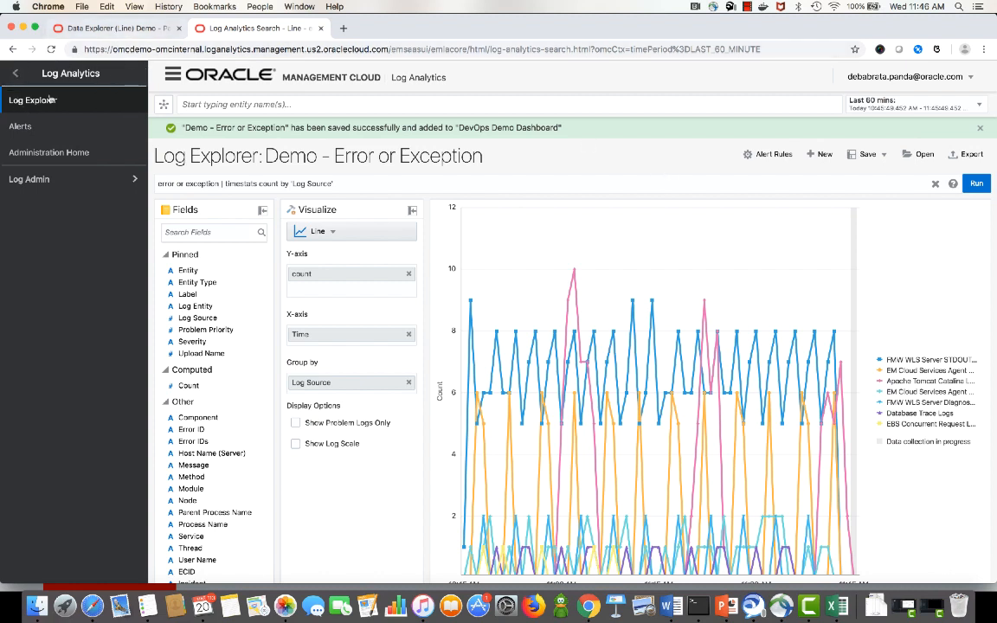
# Step: Open the DevOps Demo Dashboard for editing and narrow its Demo - Error or Exception widget to about two fifths of the row
pyautogui.click(15, 73)
pyautogui.click(42, 178)
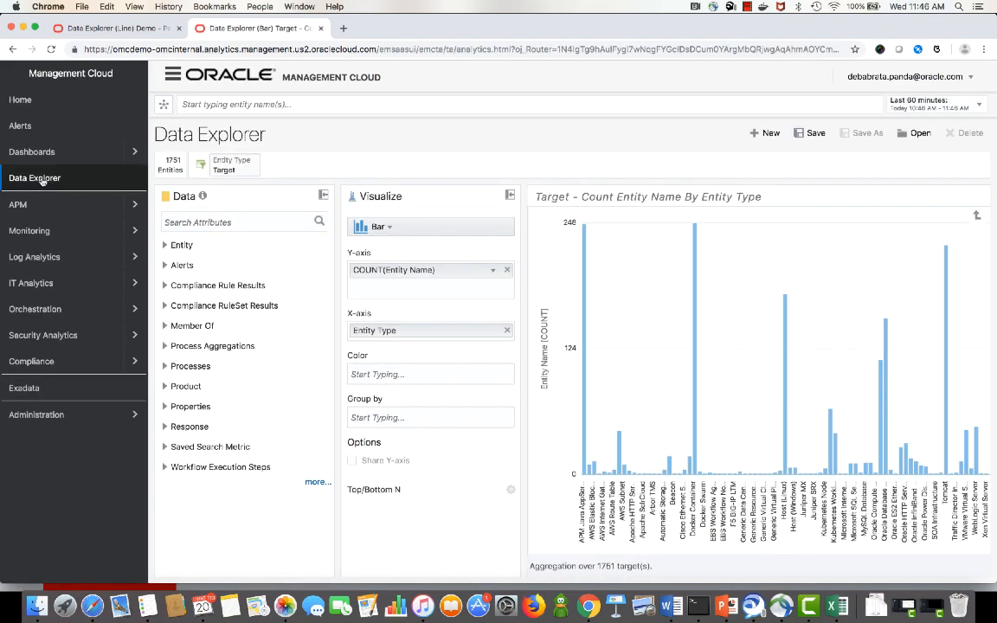
pyautogui.click(40, 158)
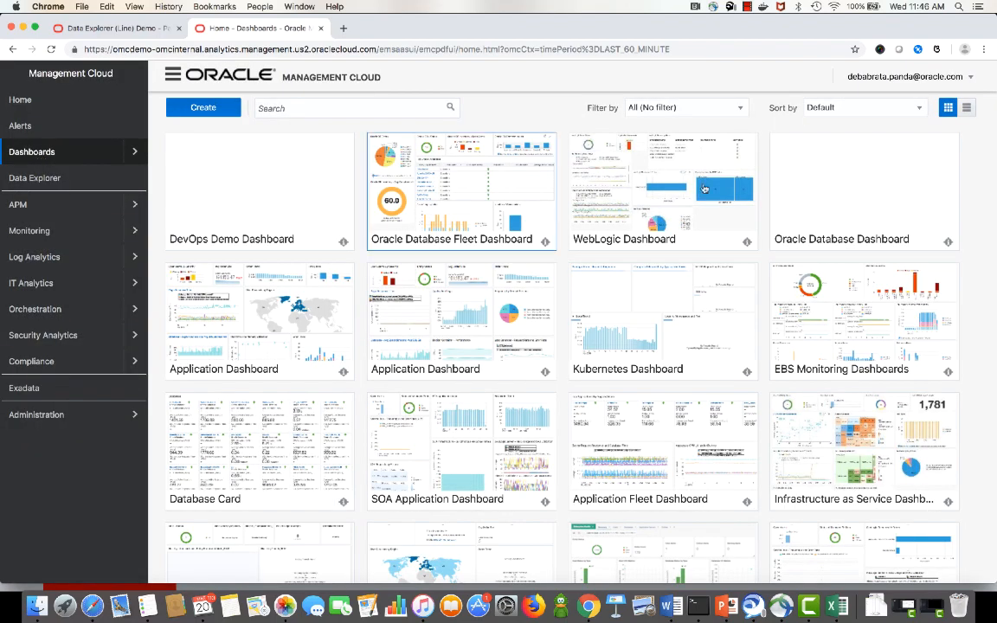
pyautogui.click(282, 199)
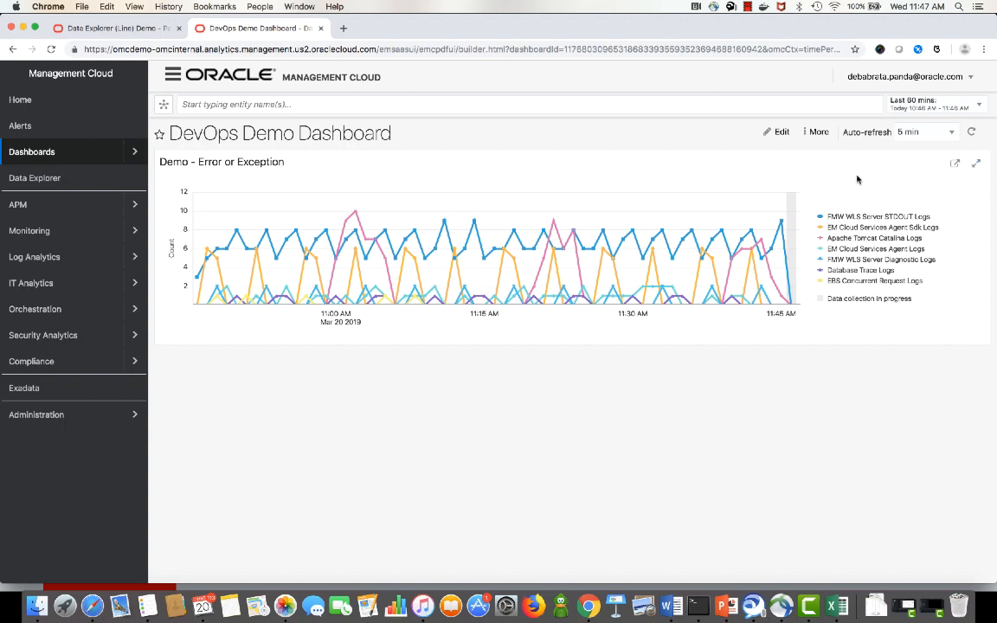
pyautogui.click(776, 131)
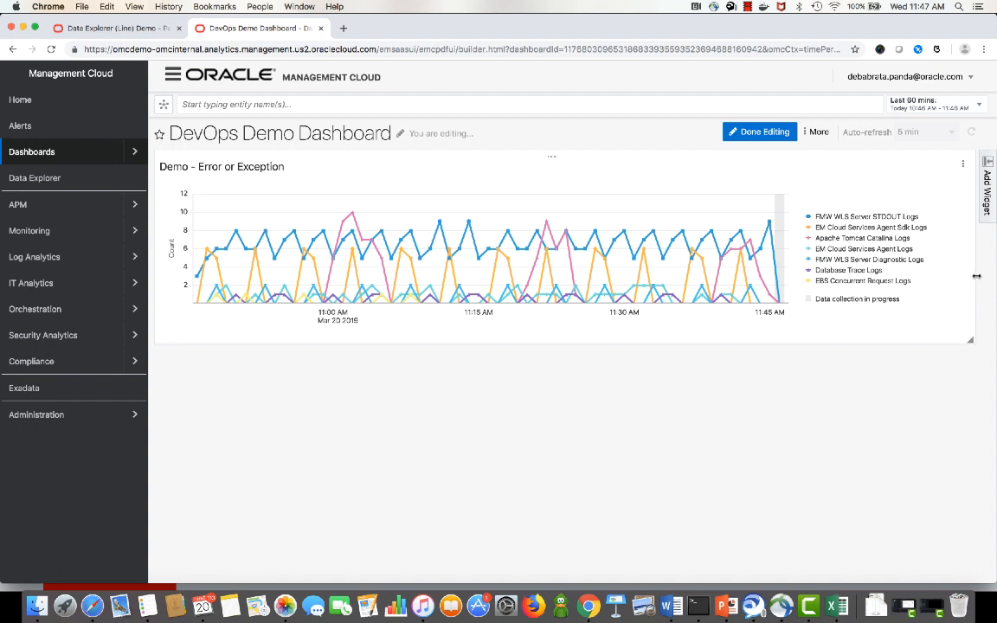
pyautogui.moveTo(976, 276); pyautogui.dragTo(474, 270)
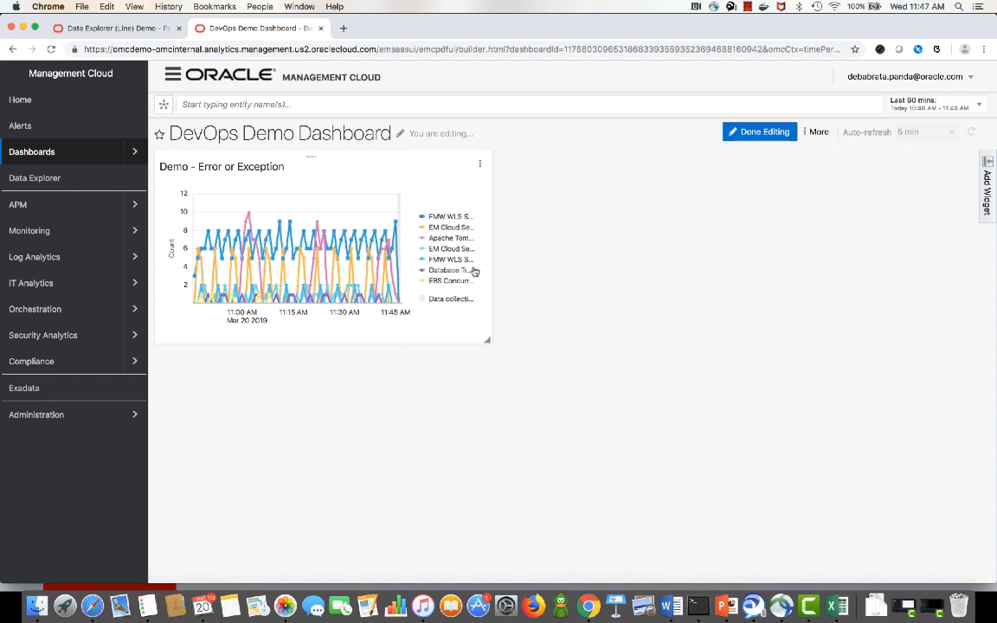
# Step: Find the "Demo" widgets and add Page Response Time, Http Error Trend and Geo Map to the dashboard
pyautogui.click(991, 198)
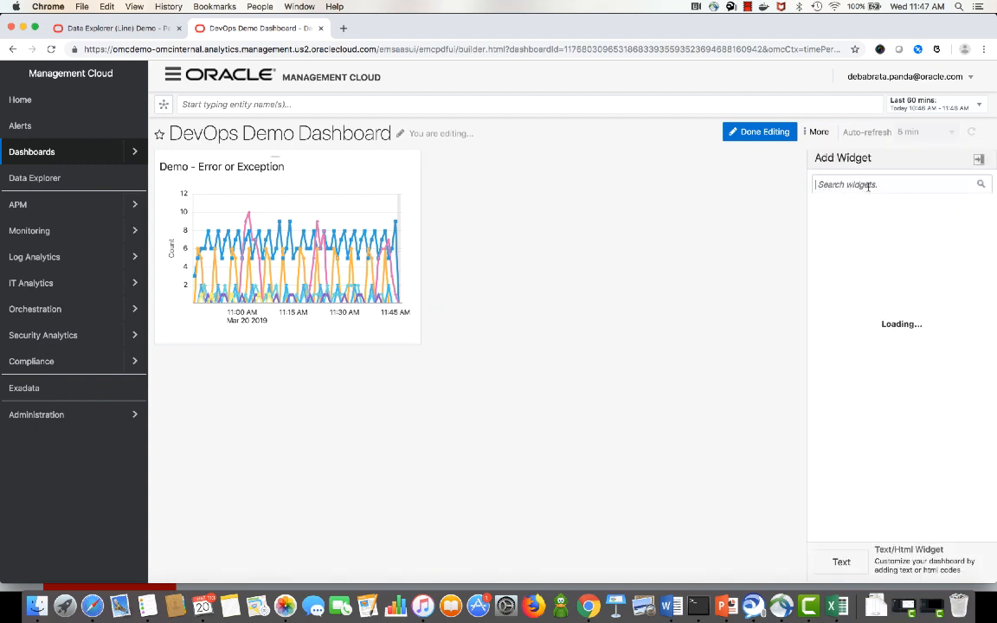
pyautogui.write('Demo')
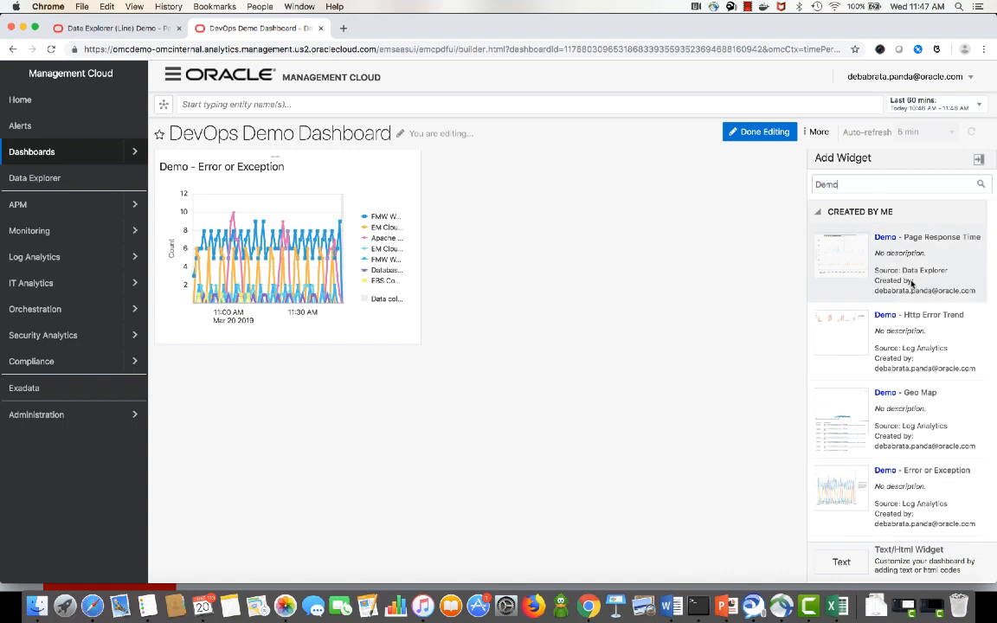
pyautogui.moveTo(873, 257); pyautogui.dragTo(693, 327)
pyautogui.moveTo(848, 367); pyautogui.dragTo(495, 397)
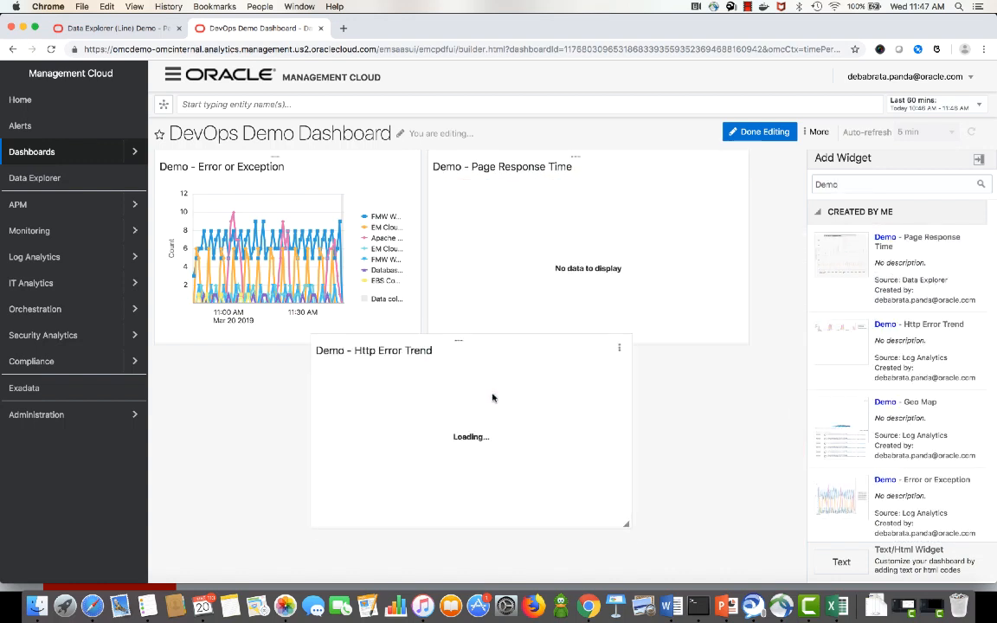
pyautogui.moveTo(868, 444); pyautogui.dragTo(407, 390)
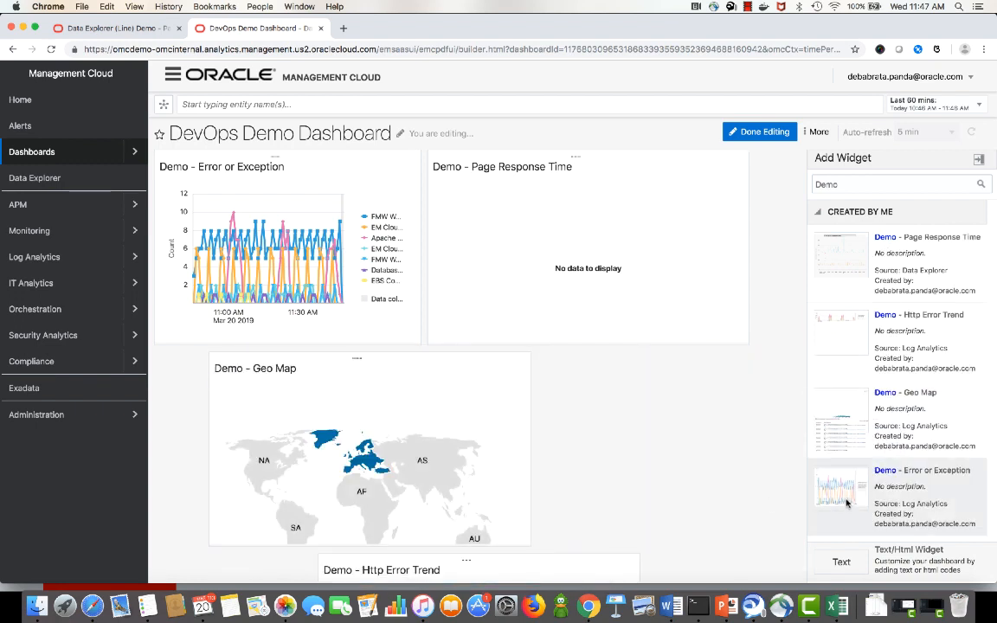
pyautogui.moveTo(798, 490); pyautogui.dragTo(708, 463)
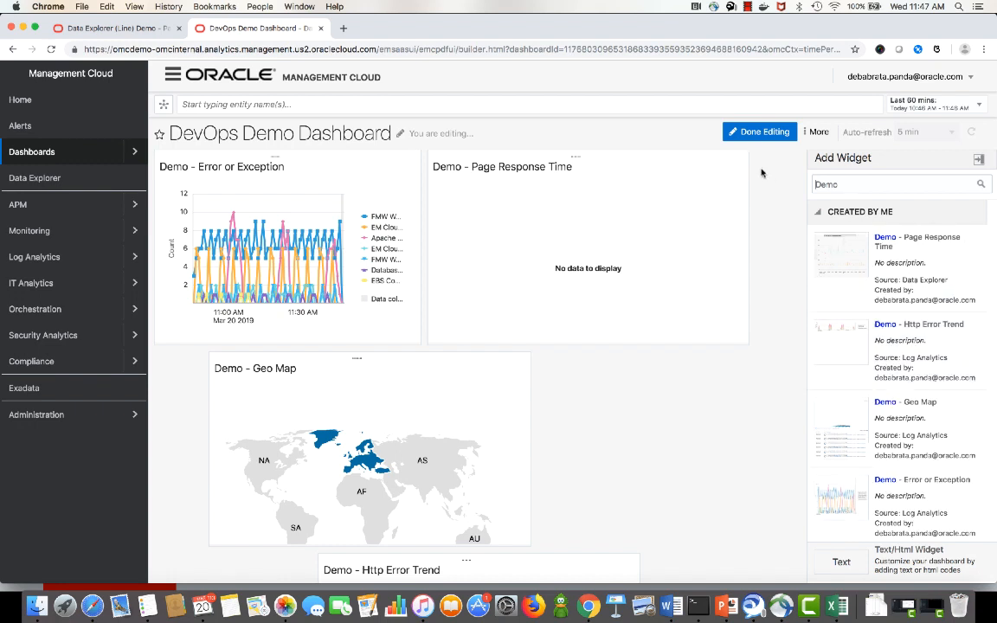
# Step: Search the widgets for "CPU vs Mem" and add CPU vs Memory Consumption beneath the Page Response Time widget
pyautogui.moveTo(847, 186); pyautogui.dragTo(787, 173)
pyautogui.write('CPU vs M')
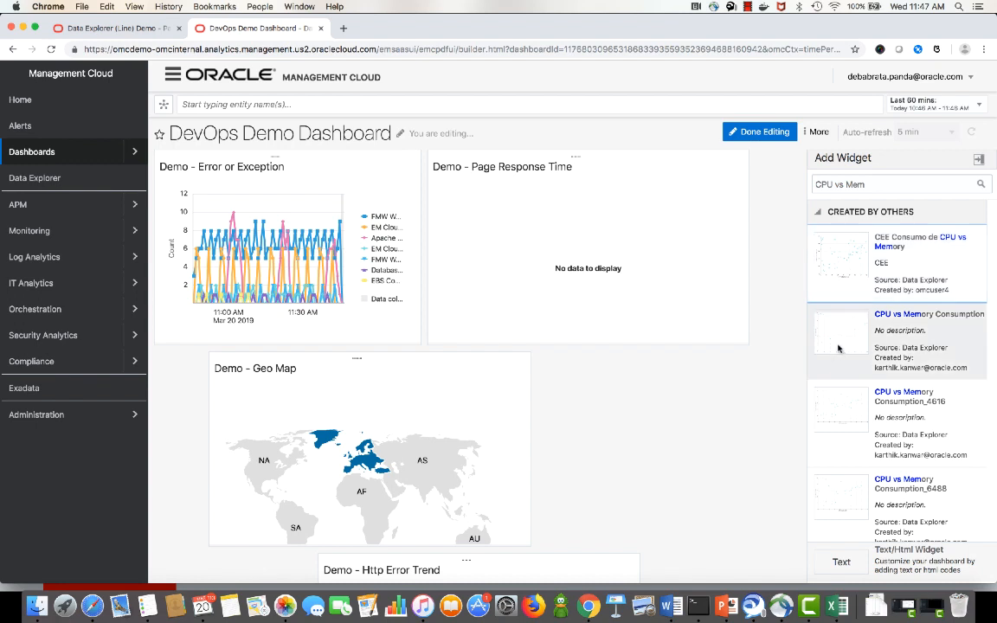
pyautogui.moveTo(838, 348); pyautogui.dragTo(665, 406)
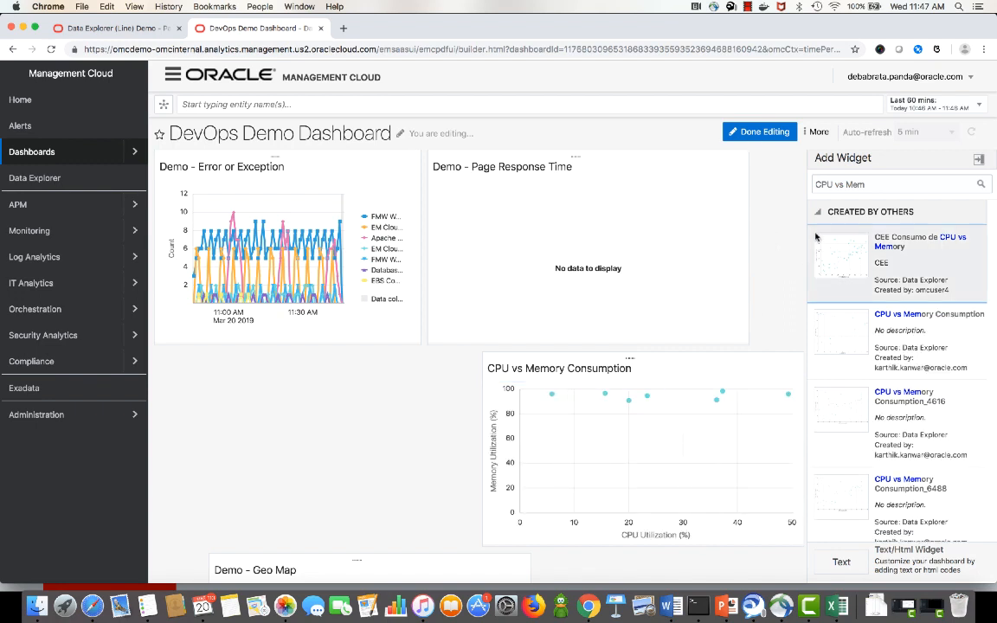
# Step: Set the dashboard's time range to Last 24 hours
pyautogui.click(816, 132)
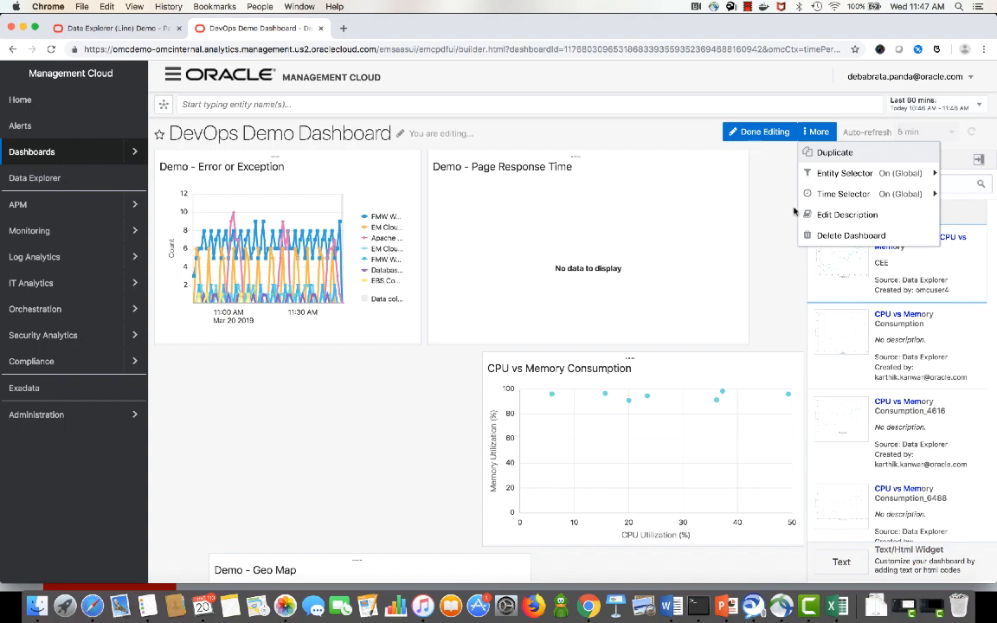
pyautogui.click(930, 103)
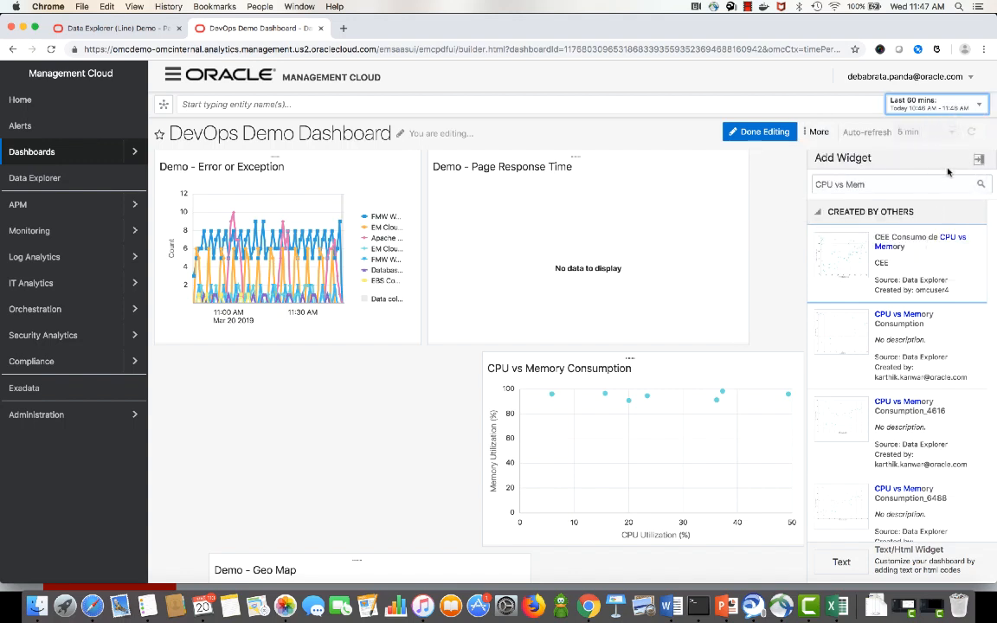
pyautogui.click(956, 103)
pyautogui.click(933, 197)
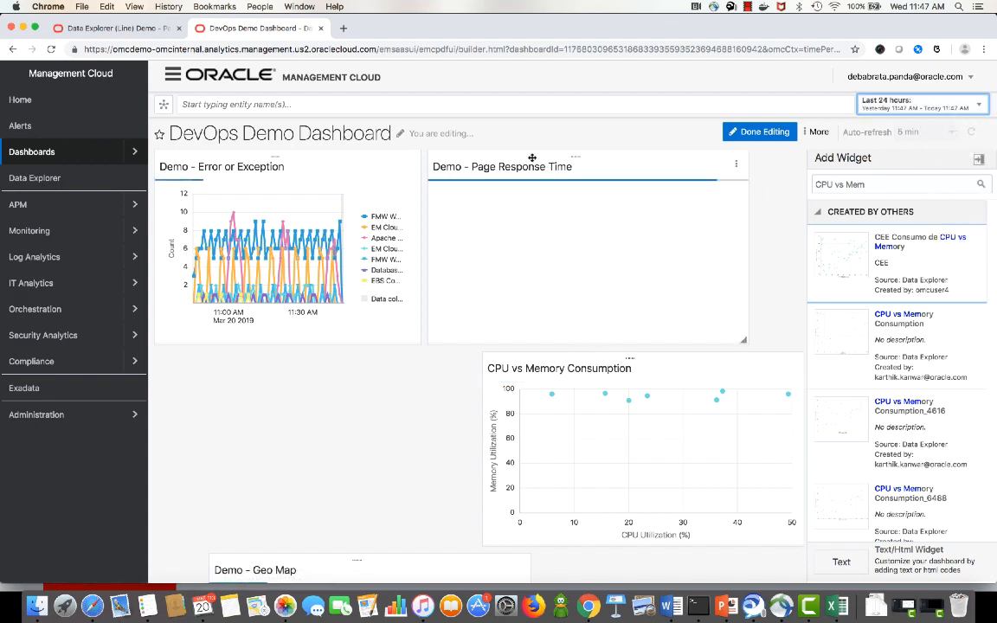
# Step: Place Page Response Time below Error or Exception, Geo Map beside it and Http Error Trend underneath, and finish editing, dismissing the save notification
pyautogui.moveTo(531, 158); pyautogui.dragTo(274, 370)
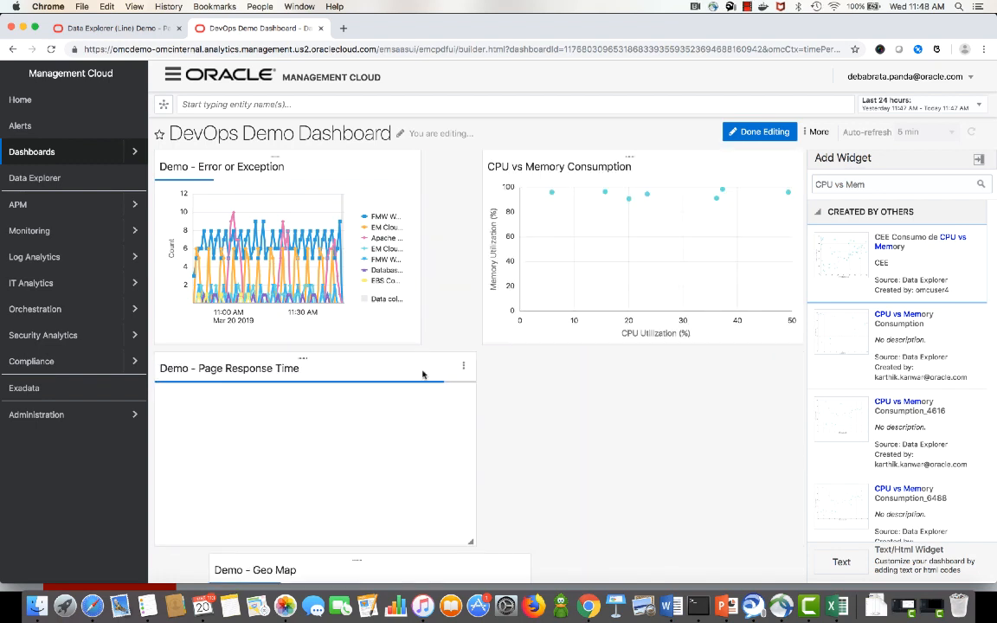
pyautogui.moveTo(401, 559); pyautogui.dragTo(693, 368)
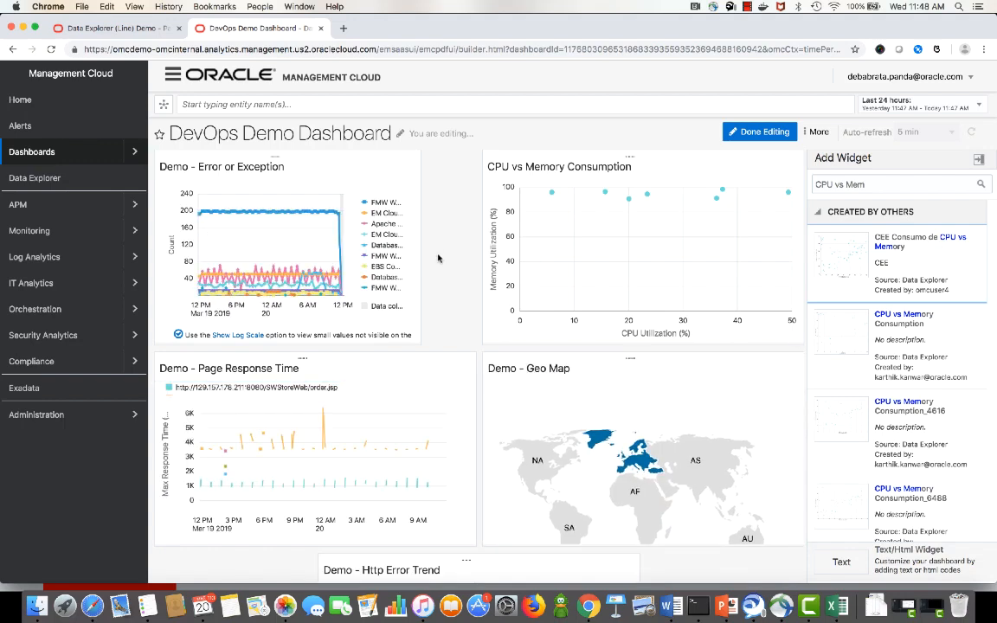
pyautogui.scroll(-5, 438, 258)
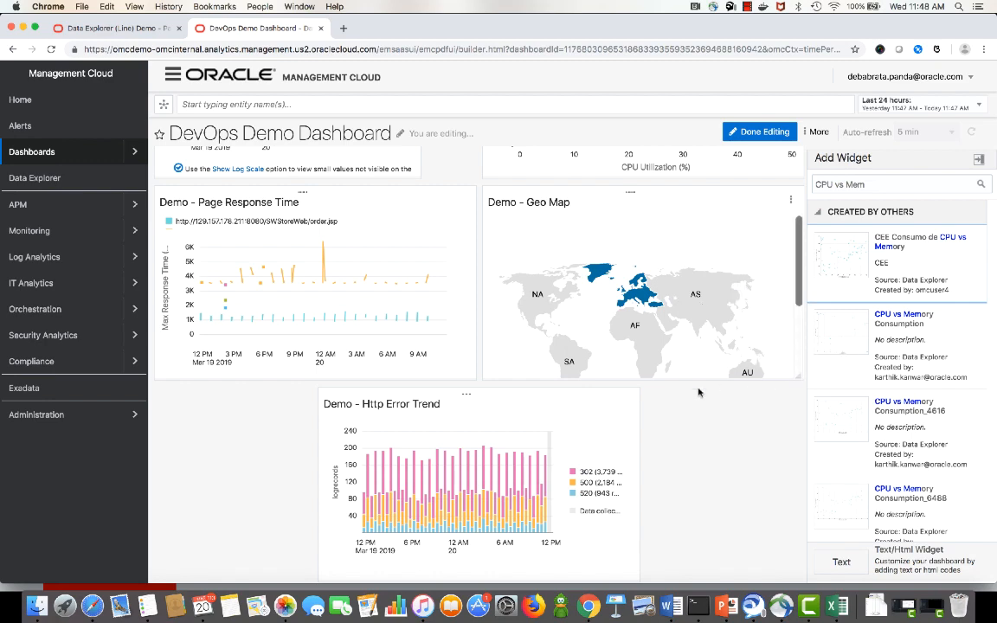
pyautogui.moveTo(363, 412); pyautogui.dragTo(208, 398)
pyautogui.scroll(5, 595, 453)
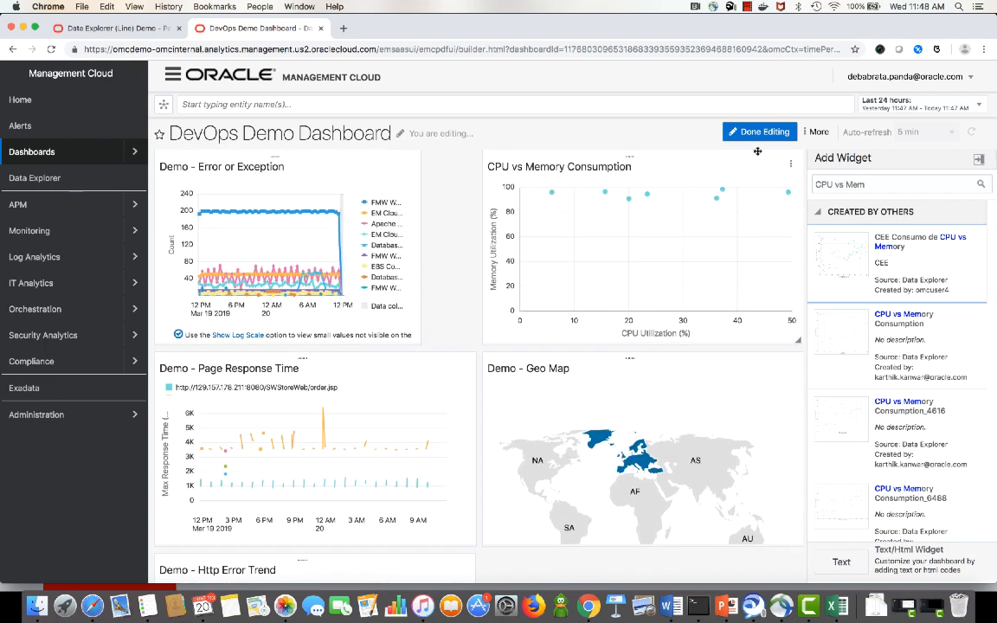
pyautogui.click(752, 134)
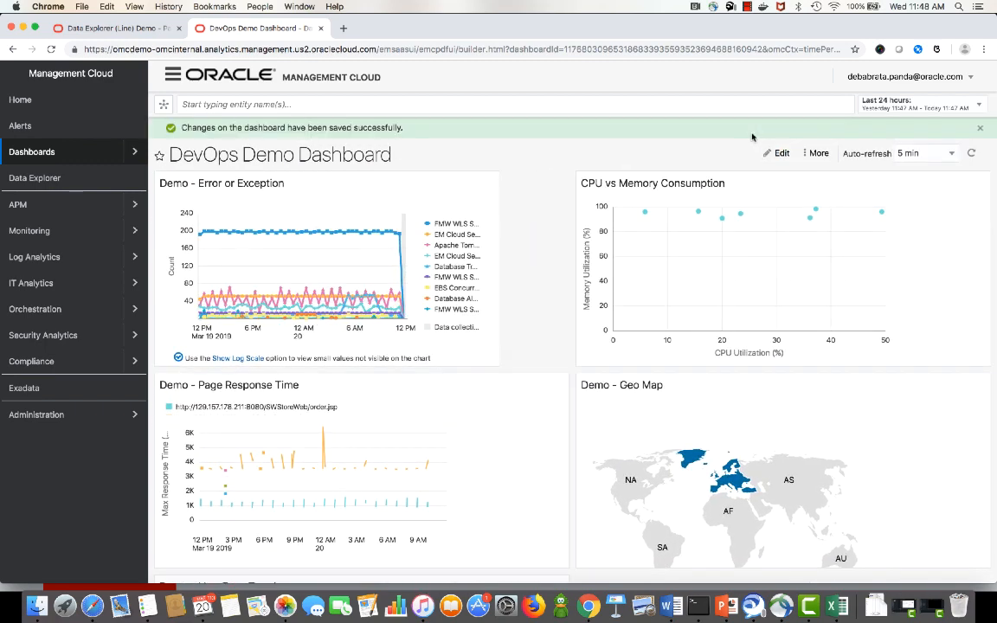
pyautogui.click(979, 127)
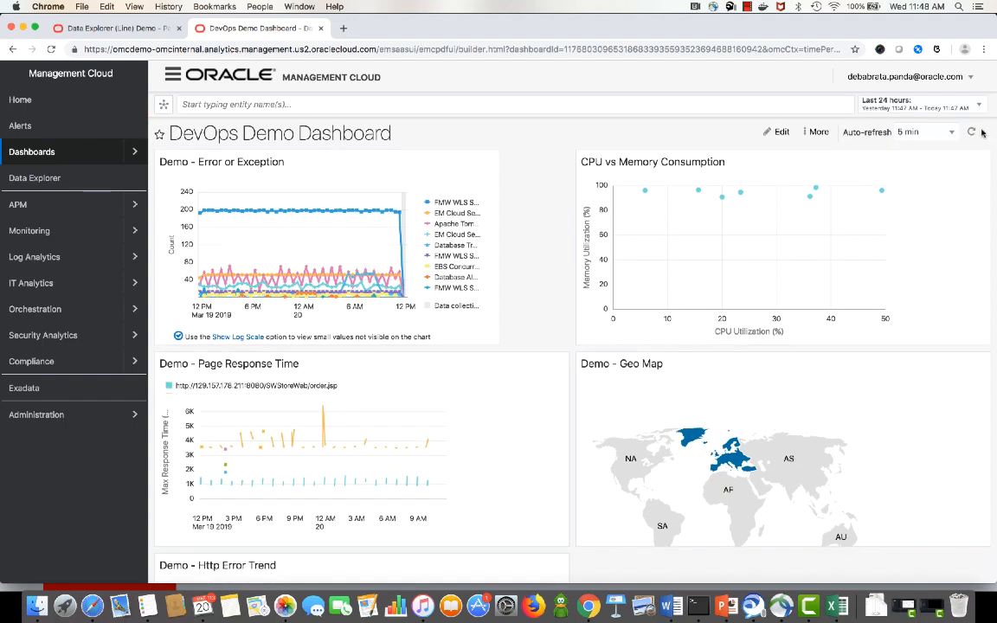